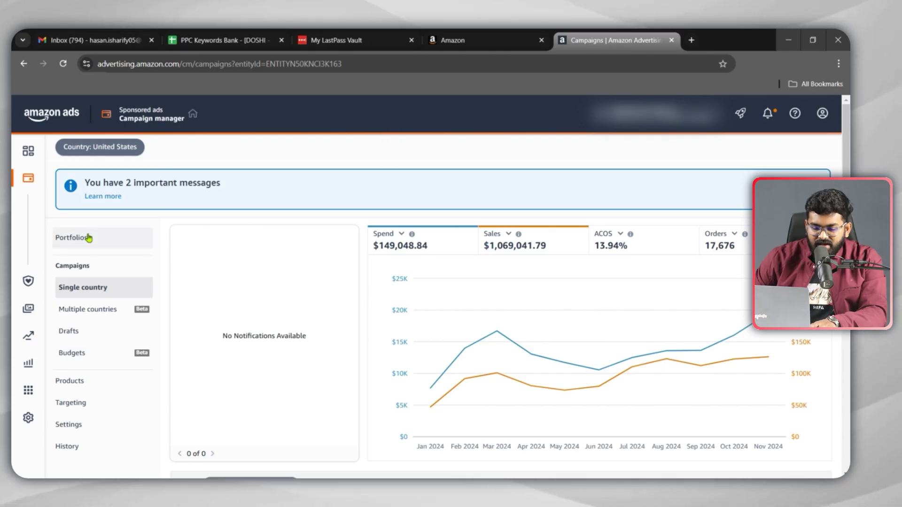
- Scroll the Campaign Manager overview to find the Sponsored ads navigation
{"action": "scroll", "coordinate": [85, 256], "scroll_direction": "down", "scroll_amount": 3}
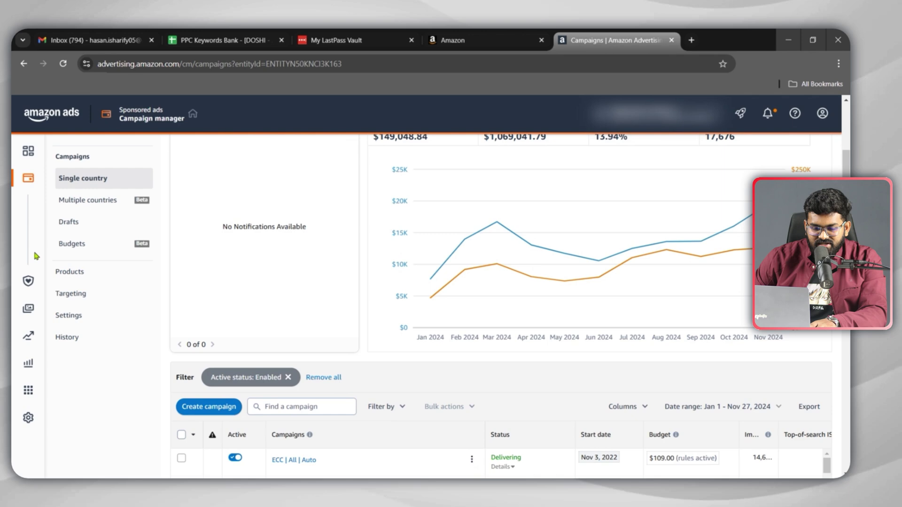
{"action": "scroll", "coordinate": [36, 256], "scroll_direction": "up", "scroll_amount": 3}
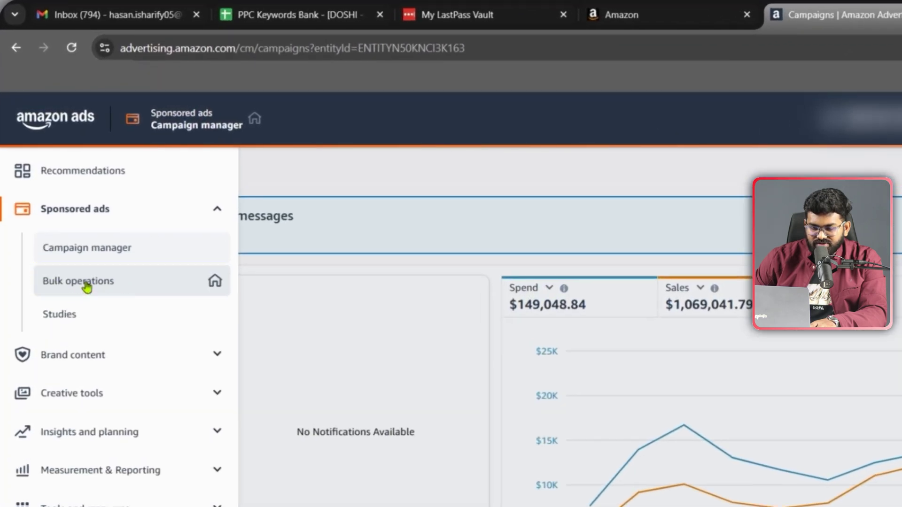
- On the Bulk operations page, set the performance date range to Nov 17–23, 2024
{"action": "left_click", "coordinate": [105, 288]}
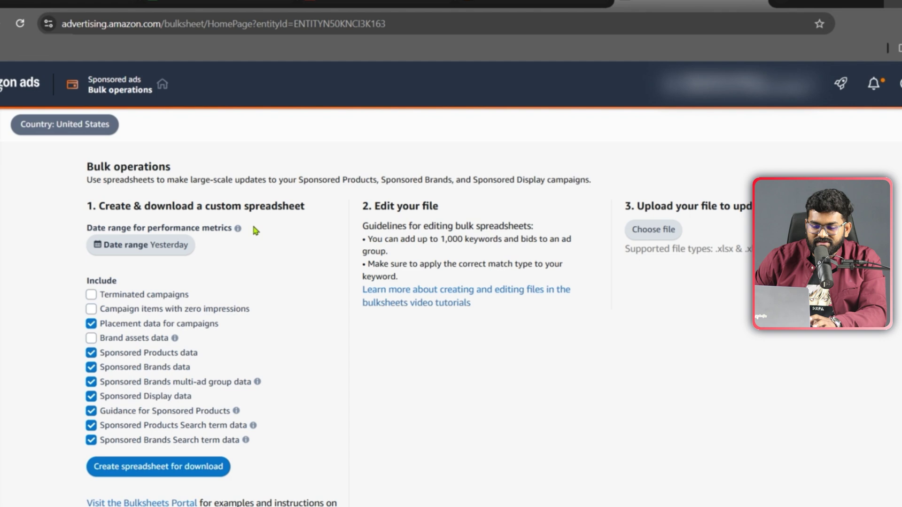
{"action": "scroll", "coordinate": [152, 206], "scroll_direction": "down", "scroll_amount": 1}
{"action": "scroll", "coordinate": [209, 240], "scroll_direction": "up", "scroll_amount": 1}
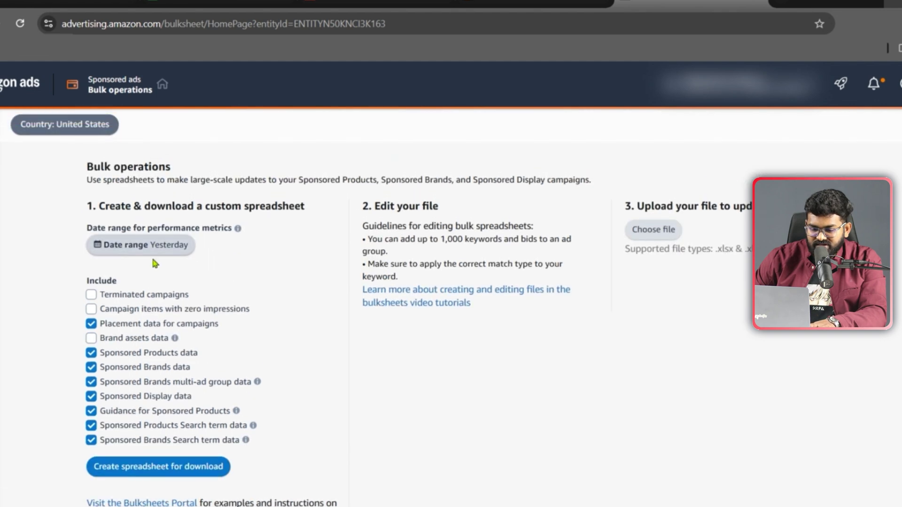
{"action": "left_click", "coordinate": [155, 244]}
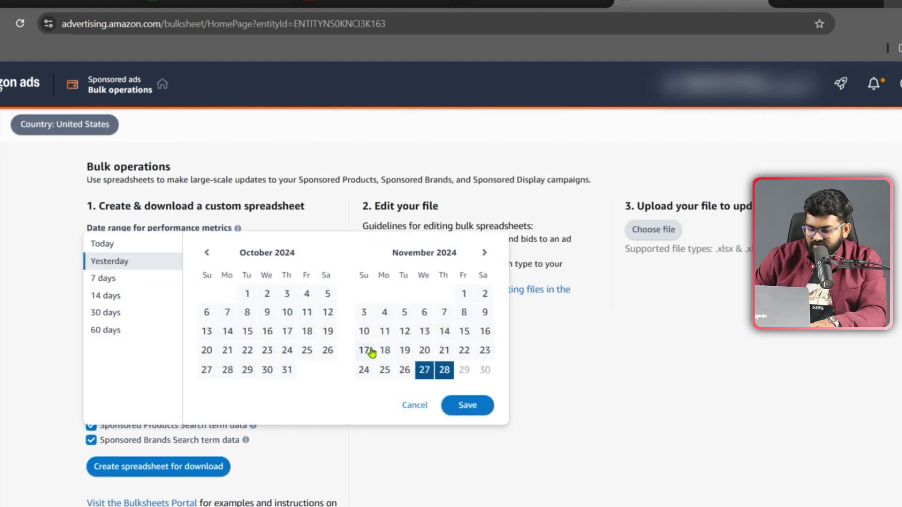
{"action": "left_click", "coordinate": [364, 351]}
{"action": "left_click", "coordinate": [484, 350]}
{"action": "left_click", "coordinate": [467, 406]}
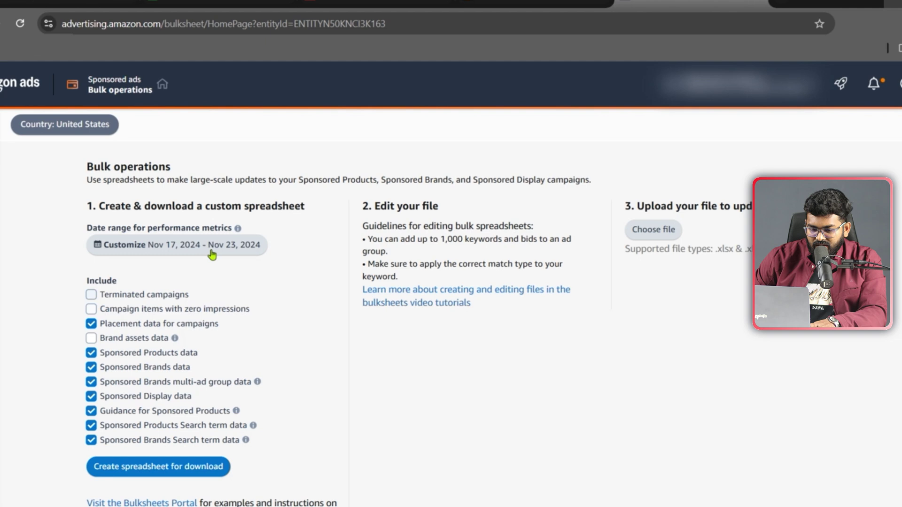
- Create the bulk spreadsheet and download the newest generated file
{"action": "scroll", "coordinate": [212, 254], "scroll_direction": "down", "scroll_amount": 1}
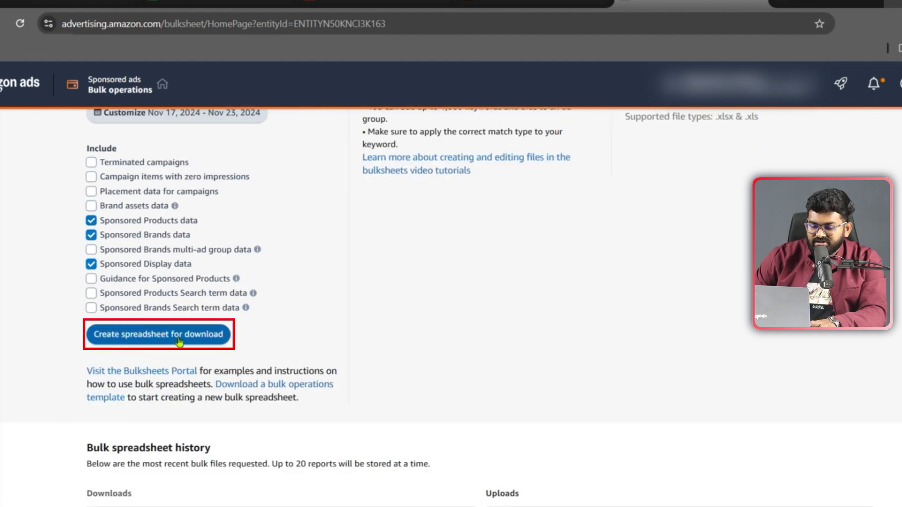
{"action": "left_click", "coordinate": [217, 342]}
{"action": "scroll", "coordinate": [235, 334], "scroll_direction": "down", "scroll_amount": 2}
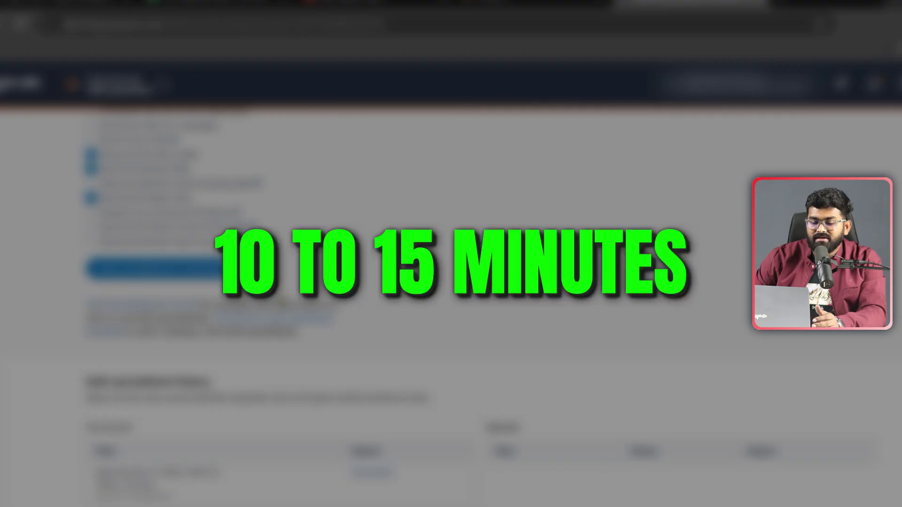
{"action": "scroll", "coordinate": [239, 399], "scroll_direction": "down", "scroll_amount": 3}
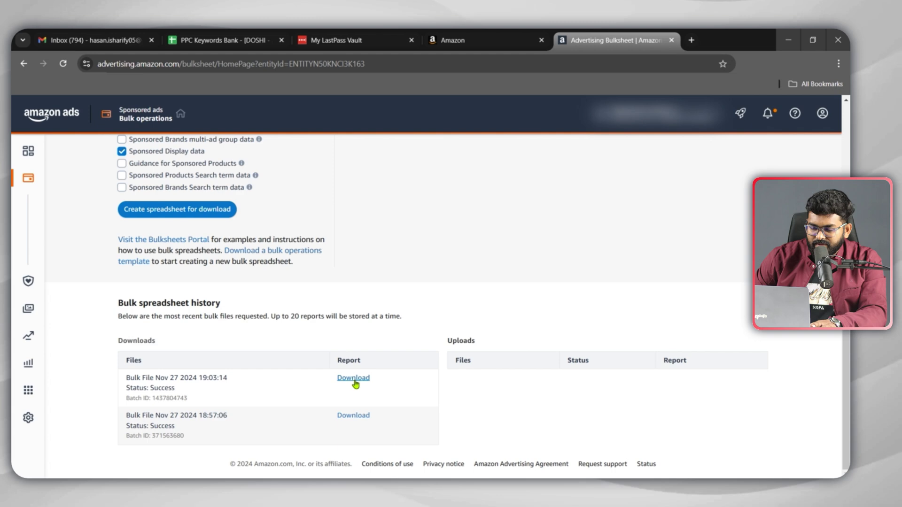
{"action": "left_click", "coordinate": [354, 378]}
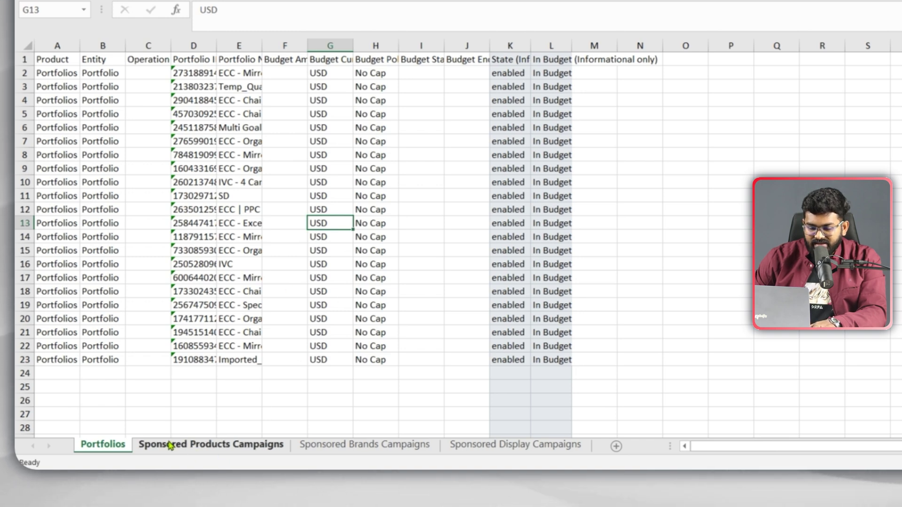
- On the Sponsored Products Campaigns sheet, enter 'Old Bids' in AW1 and 'New Bids' in AX1
{"action": "left_click", "coordinate": [194, 447]}
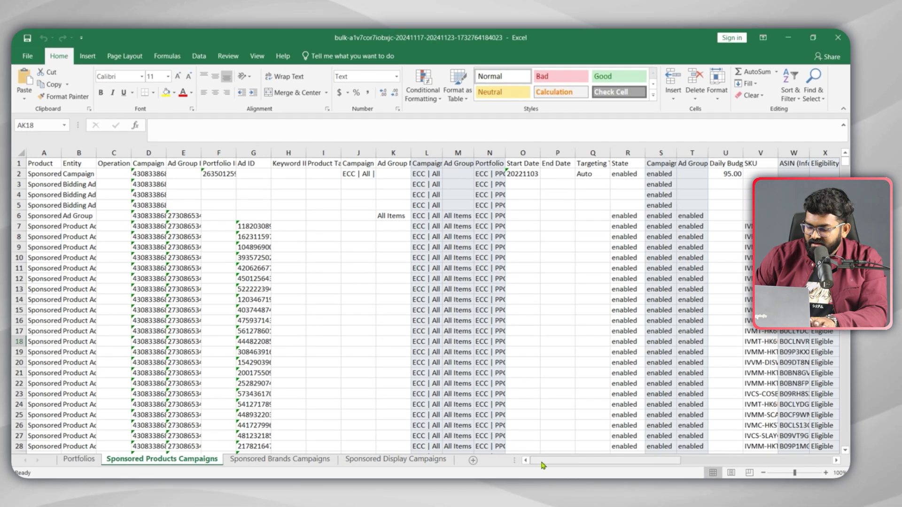
{"action": "left_click_drag", "start_coordinate": [550, 461], "coordinate": [712, 465]}
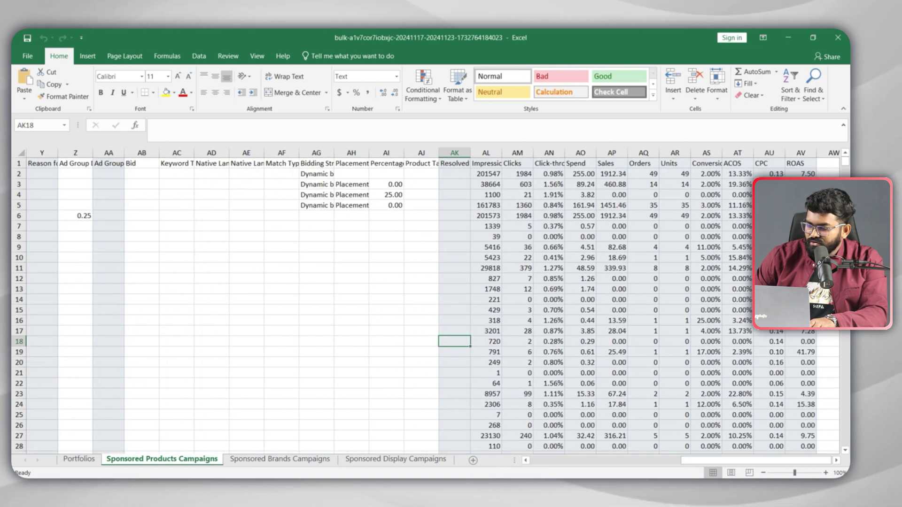
{"action": "left_click", "coordinate": [829, 153]}
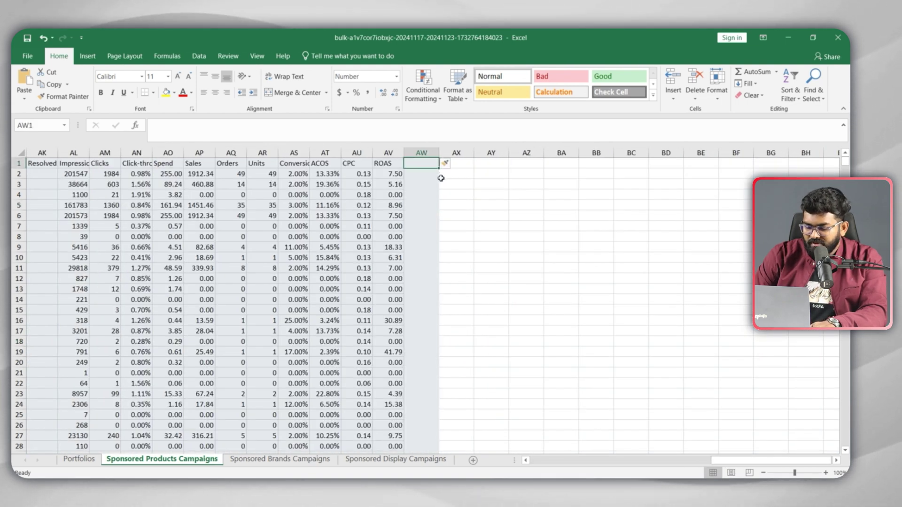
{"action": "type", "text": "Old Bids"}
{"action": "key", "text": "Tab"}
{"action": "type", "text": "New Bids"}
{"action": "left_click", "coordinate": [455, 185]}
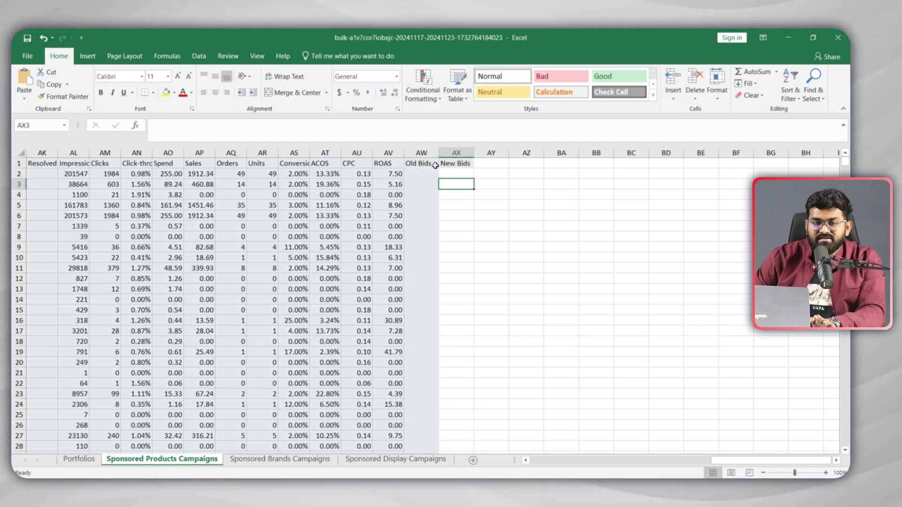
{"action": "key", "text": "Left"}
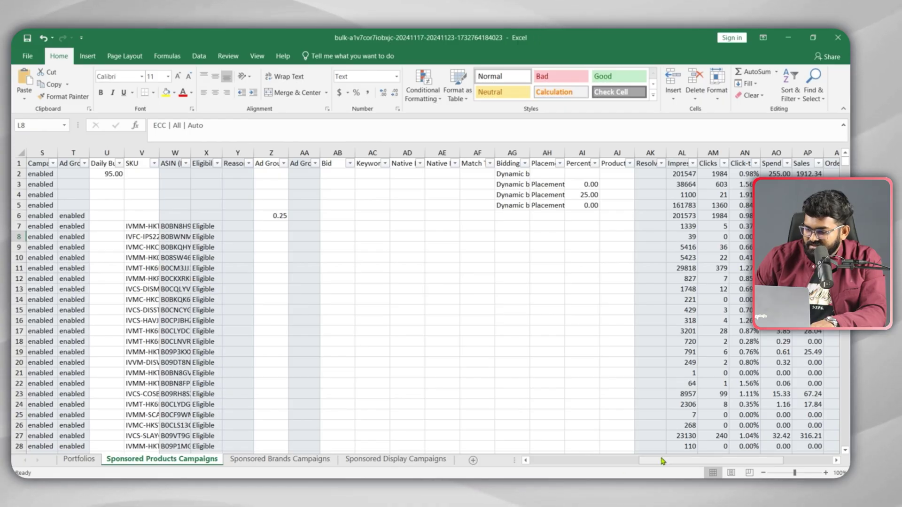
- Sort the ACOS column from largest to smallest
{"action": "left_click_drag", "start_coordinate": [662, 461], "coordinate": [709, 461]}
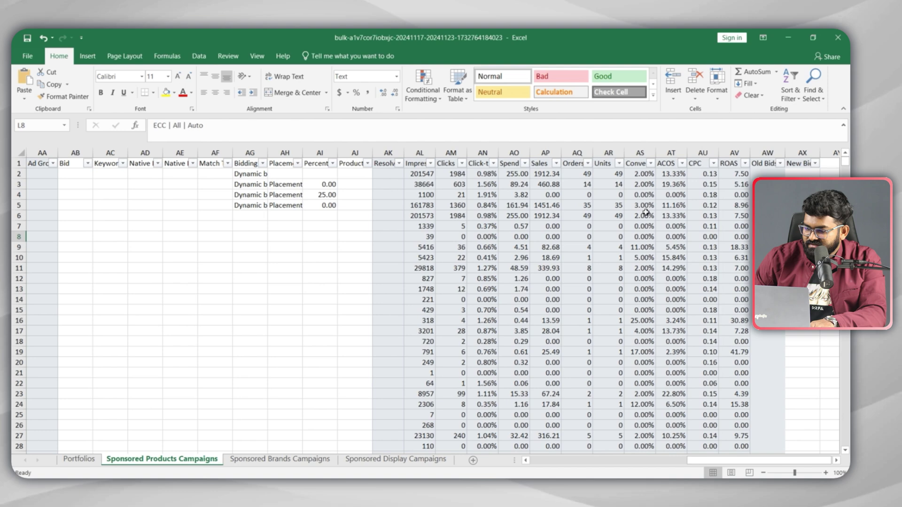
{"action": "left_click", "coordinate": [681, 164]}
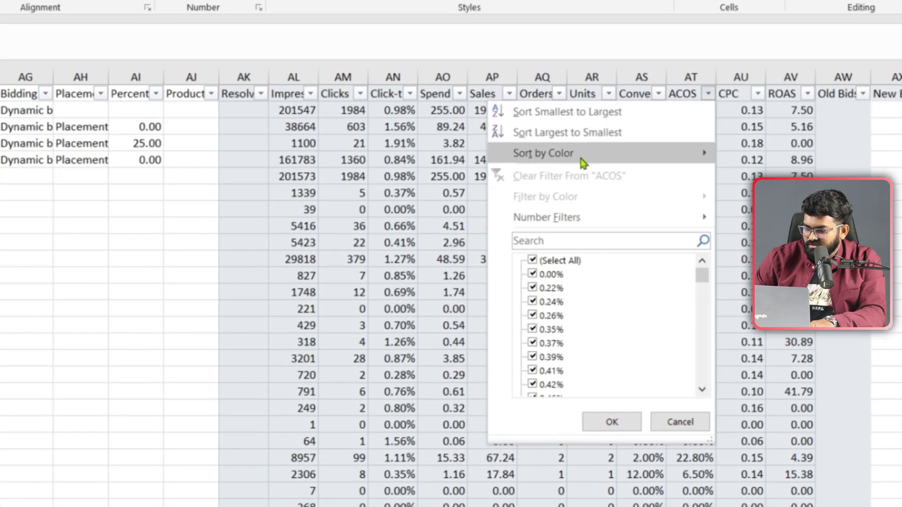
{"action": "left_click", "coordinate": [571, 133]}
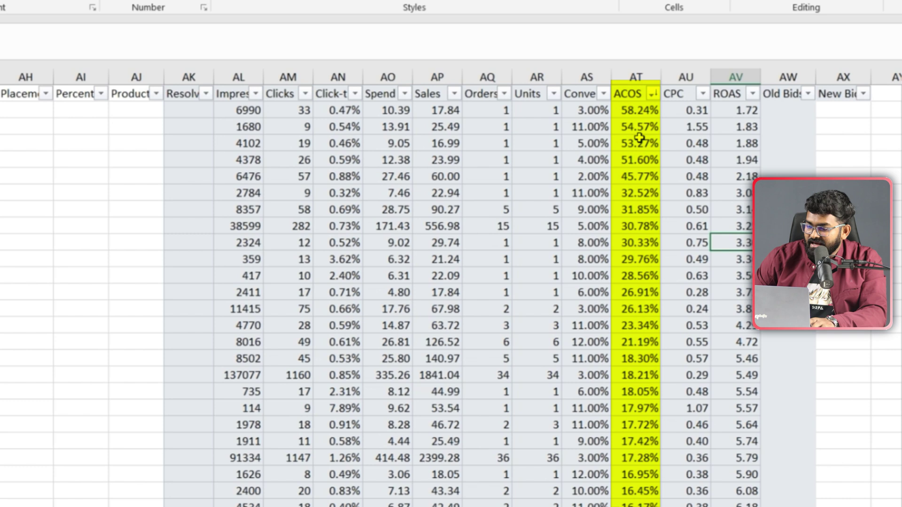
- Select the high-ACOS rows, from 58.24% down to 30.33%, across the neighbouring columns
{"action": "left_click", "coordinate": [634, 112]}
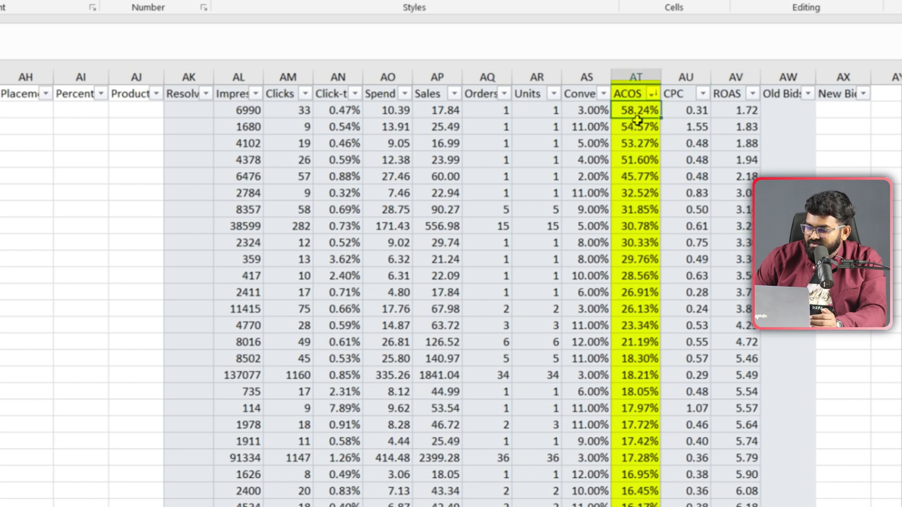
{"action": "left_click", "coordinate": [635, 178]}
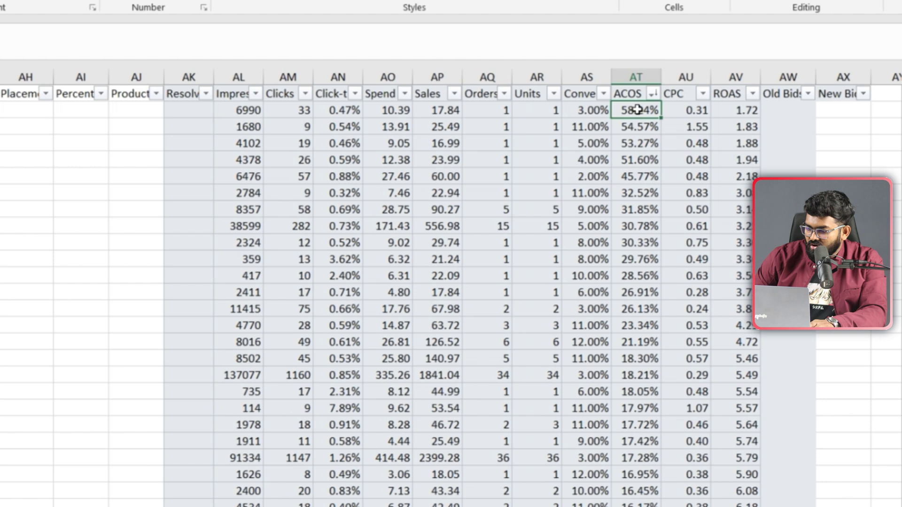
{"action": "left_click_drag", "start_coordinate": [638, 110], "coordinate": [637, 238]}
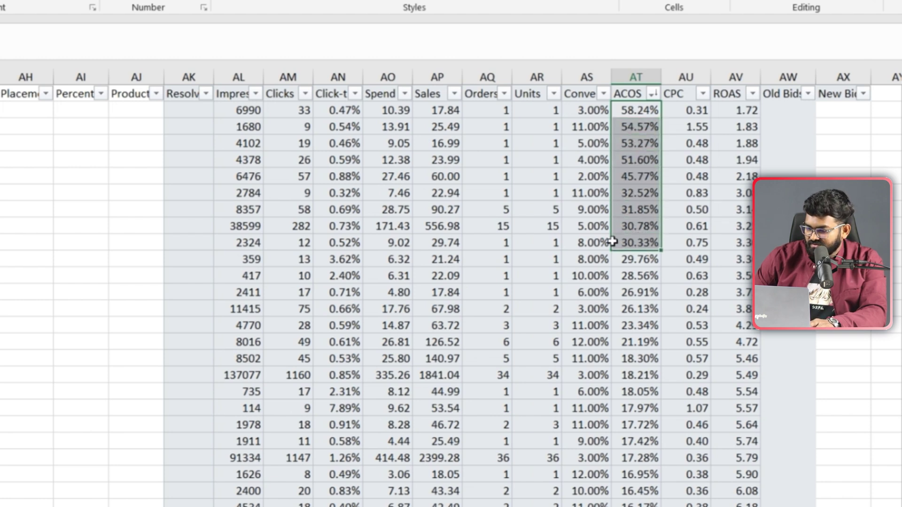
{"action": "left_click_drag", "start_coordinate": [613, 242], "coordinate": [89, 256]}
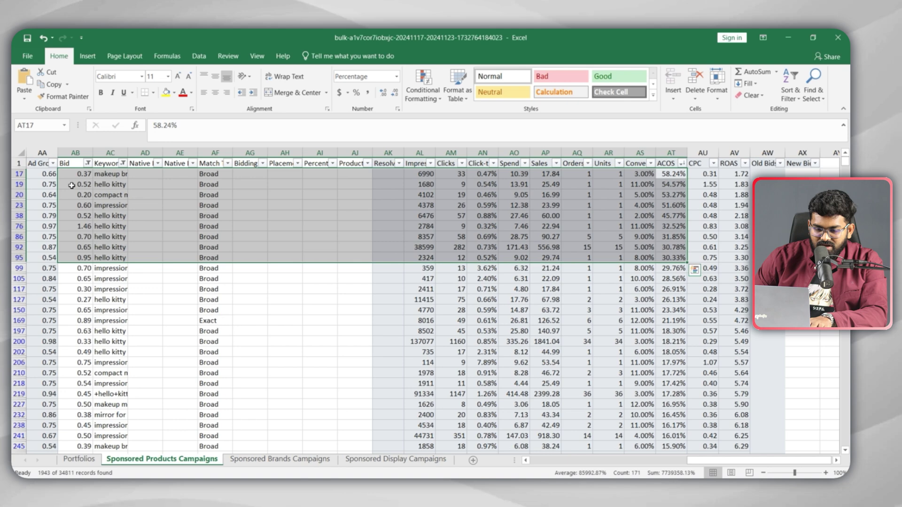
{"action": "left_click_drag", "start_coordinate": [75, 174], "coordinate": [75, 248]}
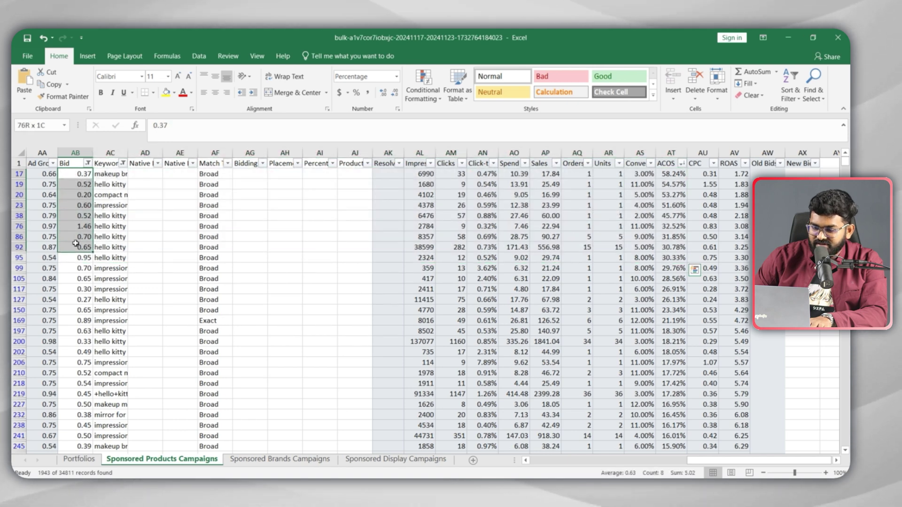
{"action": "key", "text": "ctrl+c"}
{"action": "left_click", "coordinate": [767, 174]}
{"action": "key", "text": "ctrl+v"}
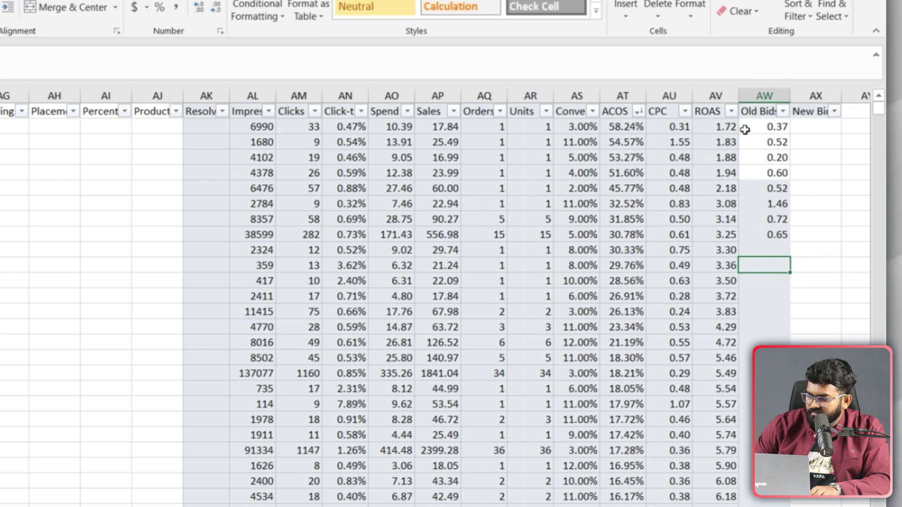
{"action": "left_click_drag", "start_coordinate": [753, 124], "coordinate": [775, 234]}
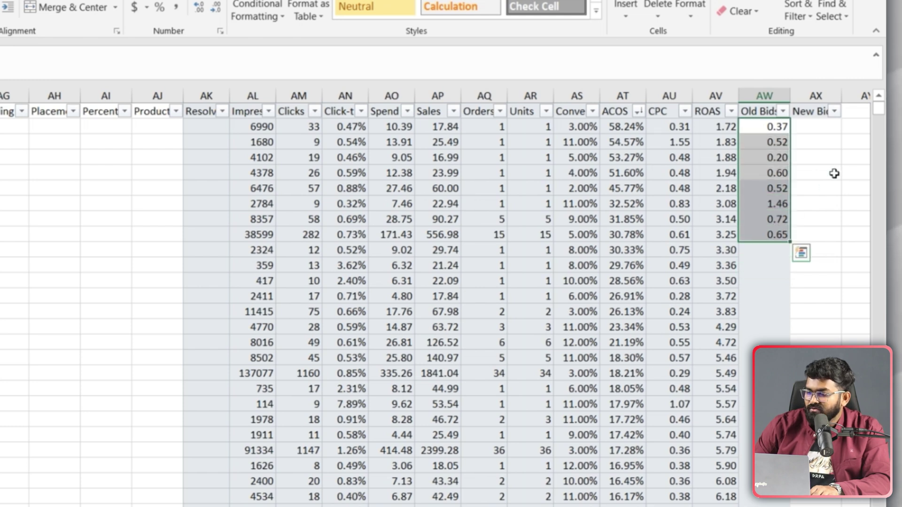
{"action": "left_click", "coordinate": [816, 132]}
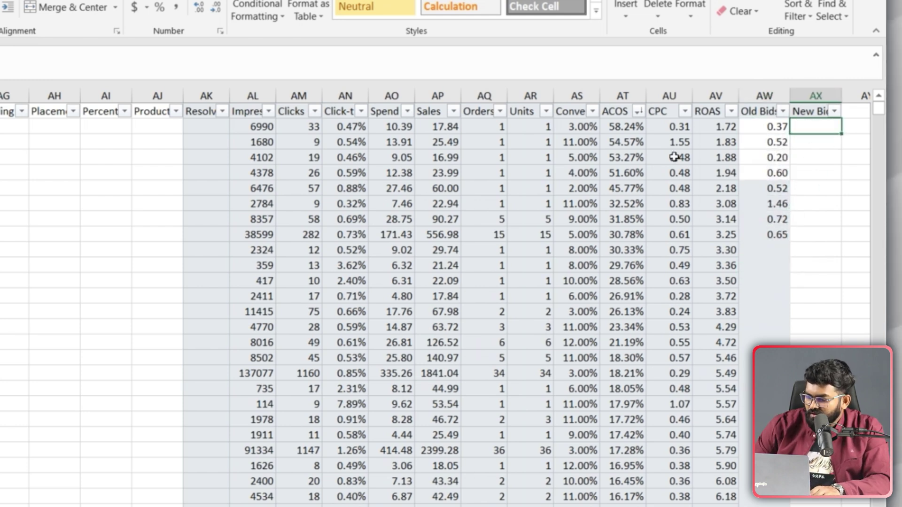
{"action": "left_click_drag", "start_coordinate": [657, 128], "coordinate": [668, 218]}
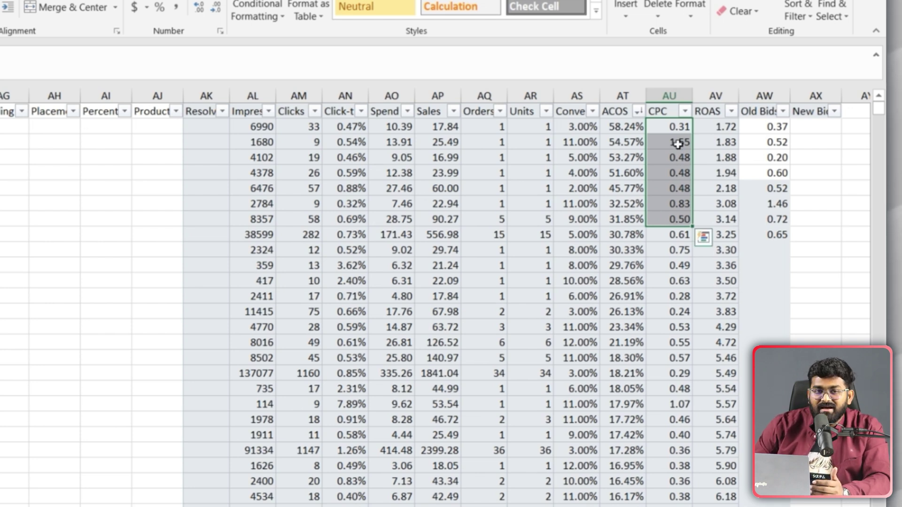
{"action": "left_click", "coordinate": [678, 160]}
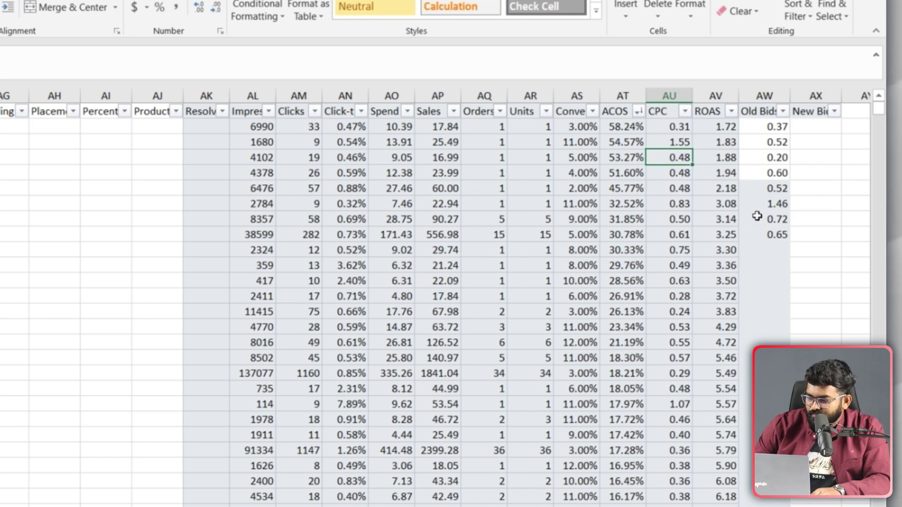
{"action": "left_click", "coordinate": [816, 204]}
{"action": "left_click", "coordinate": [763, 208]}
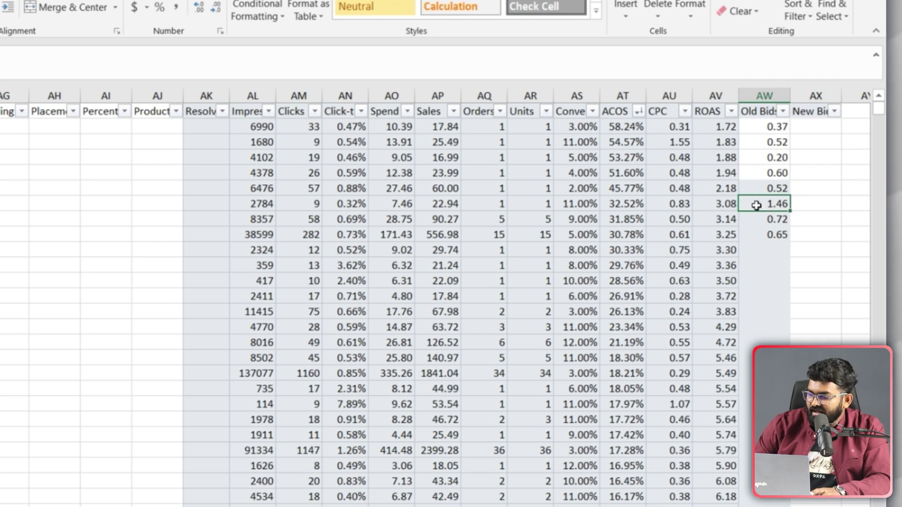
{"action": "left_click", "coordinate": [679, 207]}
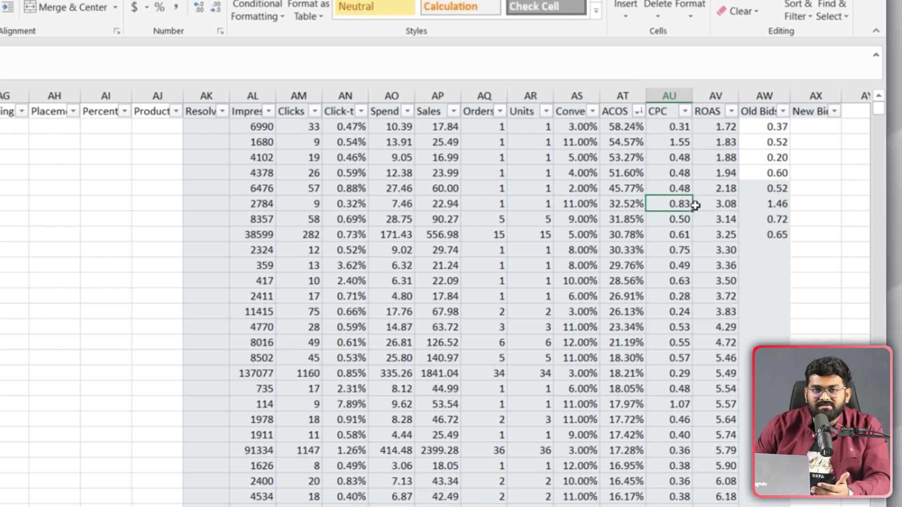
{"action": "left_click", "coordinate": [769, 207]}
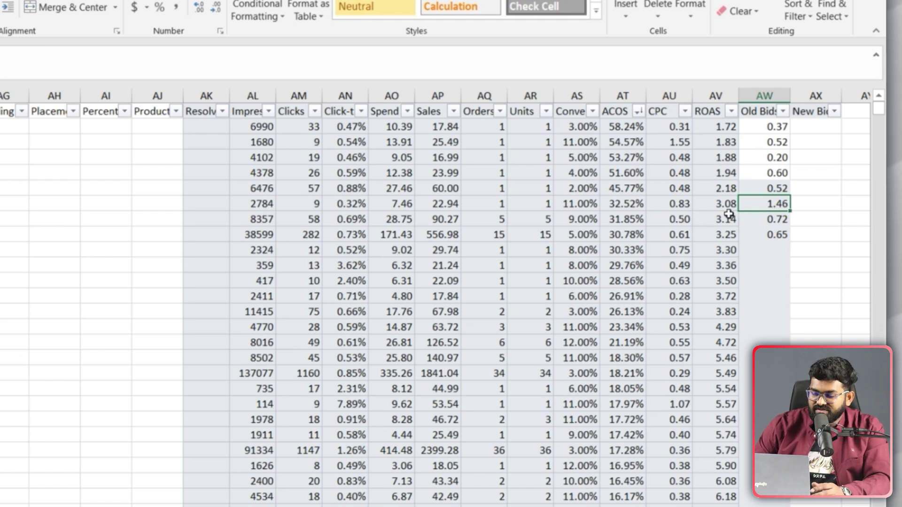
{"action": "left_click", "coordinate": [806, 207]}
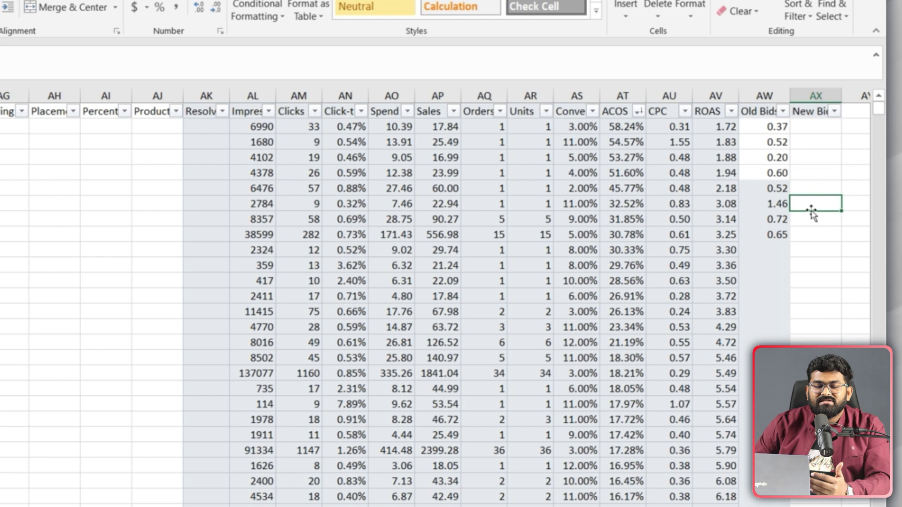
- Enter New Bids of 0.25, 0.3 and 0.1 for the first three high-ACOS keywords
{"action": "left_click", "coordinate": [845, 233]}
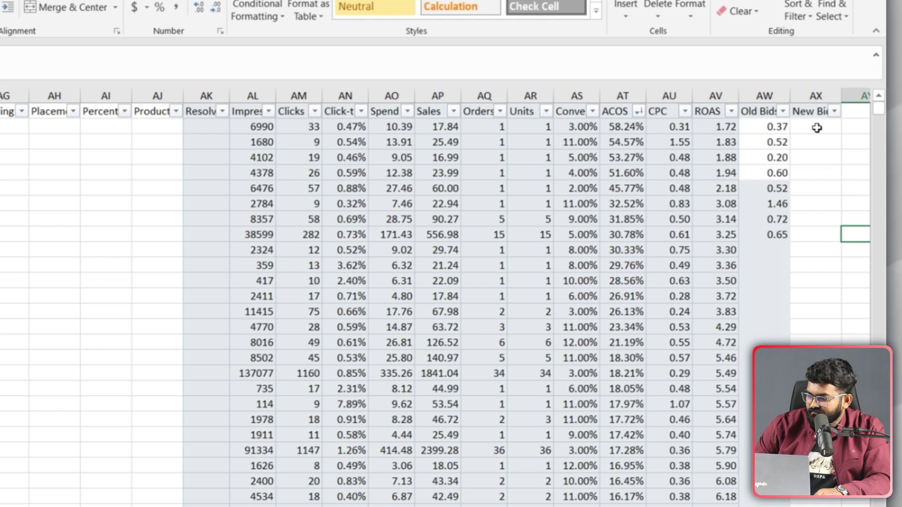
{"action": "left_click", "coordinate": [816, 128]}
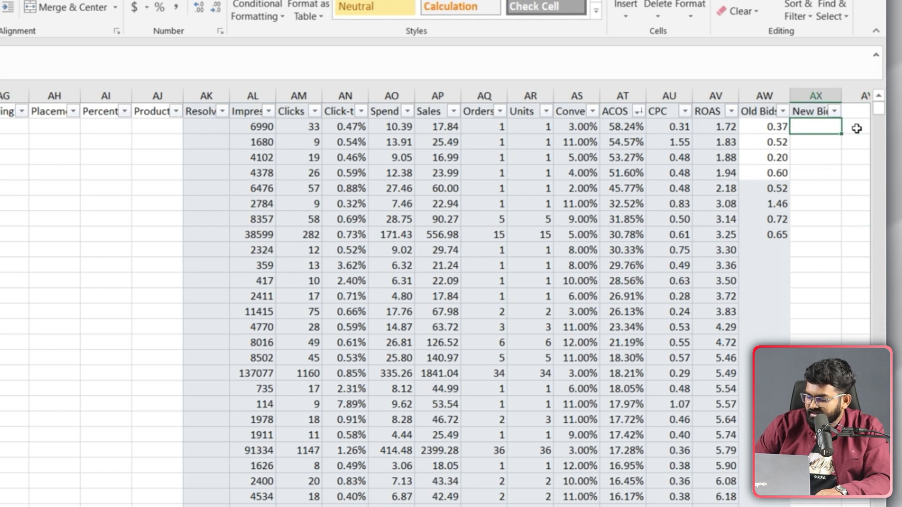
{"action": "type", "text": "0.25"}
{"action": "left_click_drag", "start_coordinate": [766, 142], "coordinate": [679, 141]}
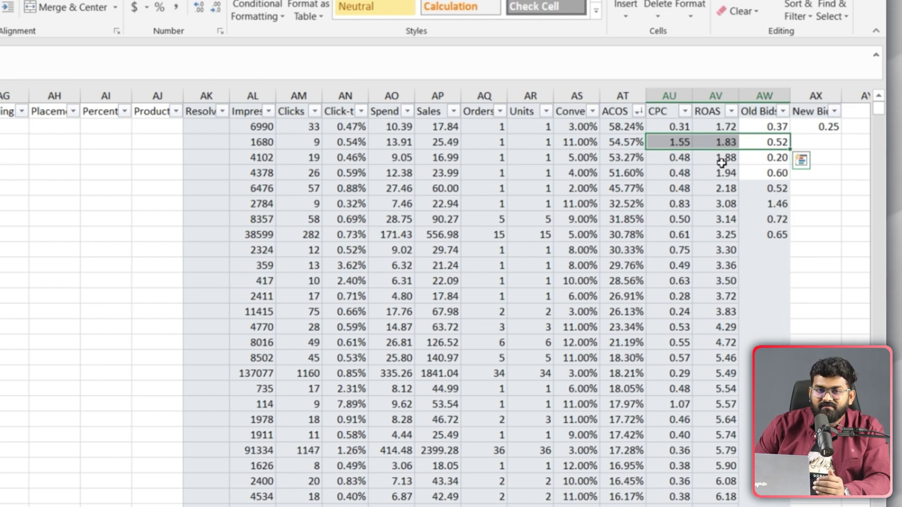
{"action": "key", "text": "Right"}
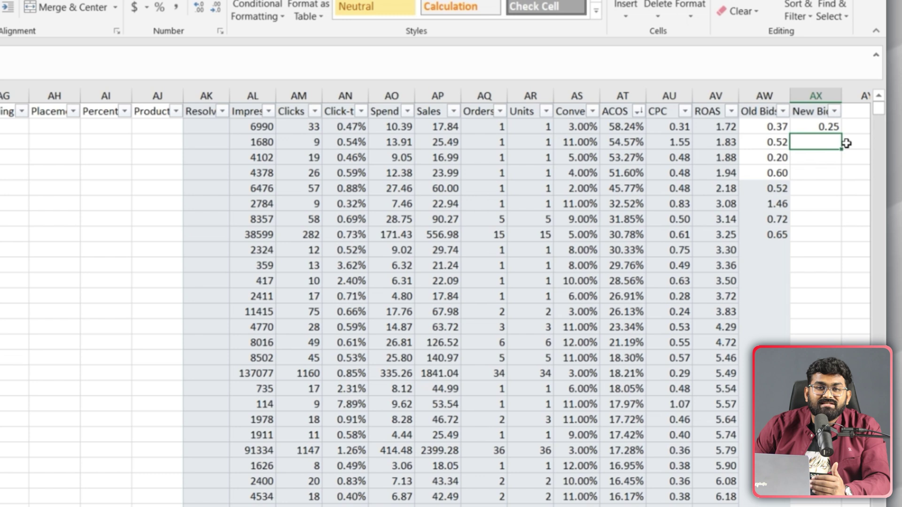
{"action": "type", "text": "0."}
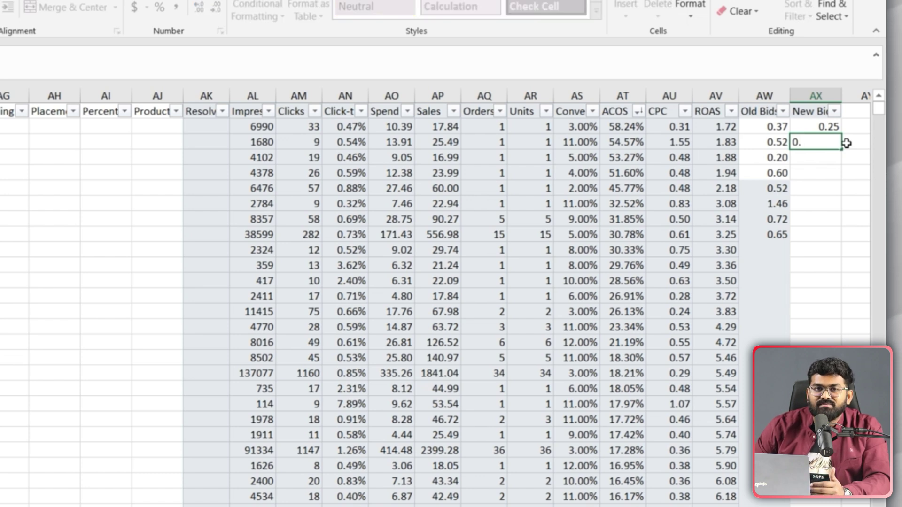
{"action": "type", "text": "30"}
{"action": "key", "text": "Return"}
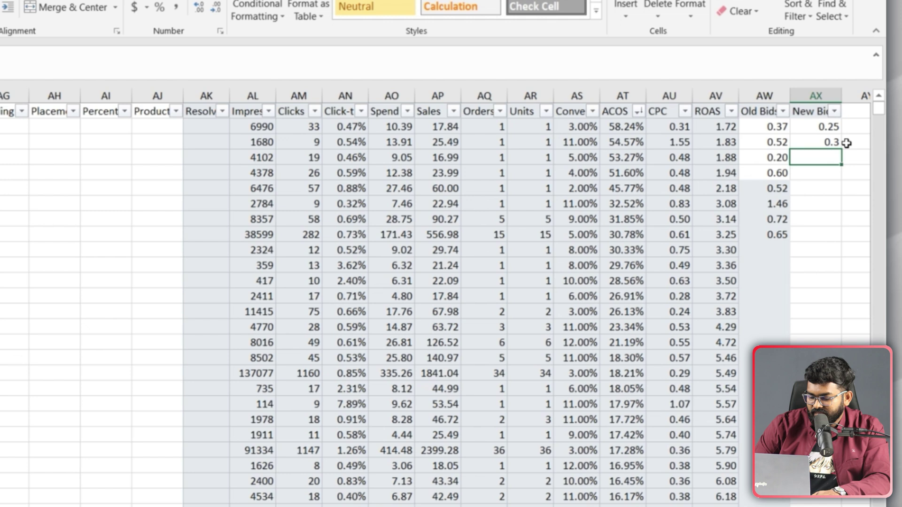
{"action": "key", "text": "Up"}
{"action": "key", "text": "F2"}
{"action": "key", "text": "Return"}
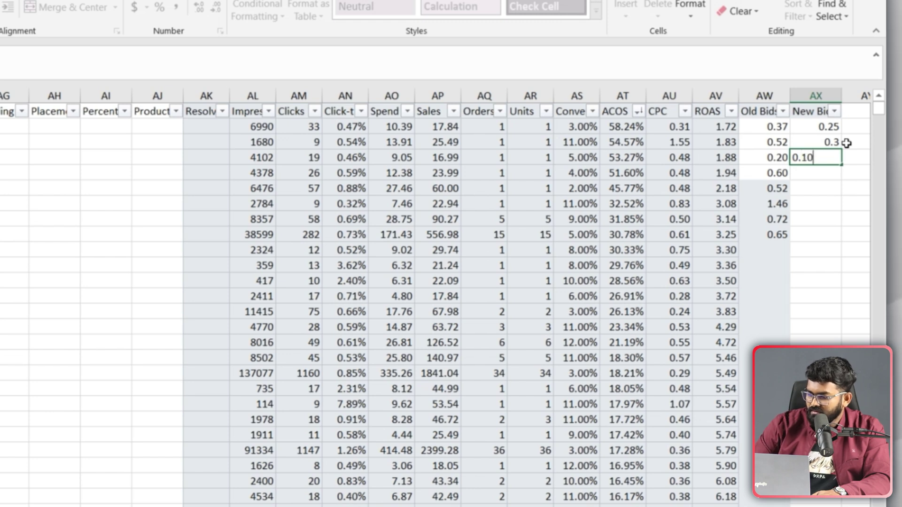
{"action": "key", "text": "Return"}
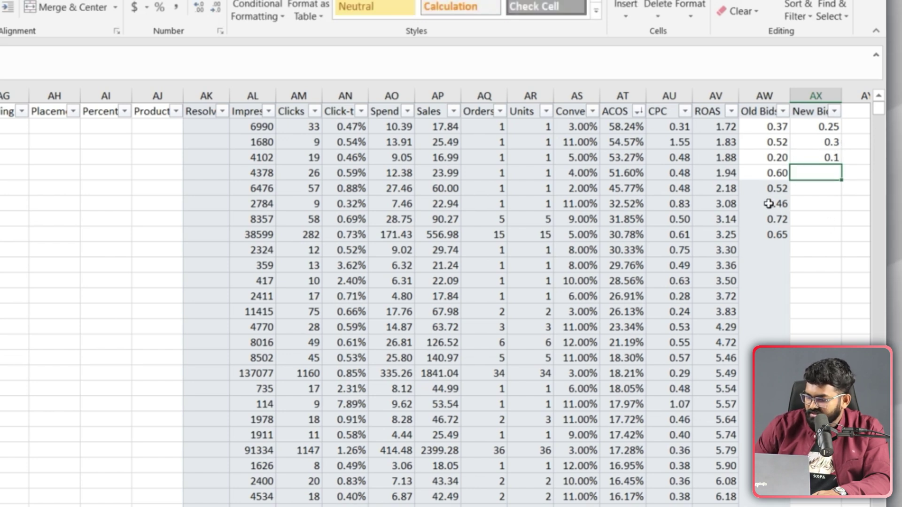
- Enter New Bids of 0.35, 0.30 and 0.70 for the next high-ACOS keywords
{"action": "left_click_drag", "start_coordinate": [771, 173], "coordinate": [660, 178]}
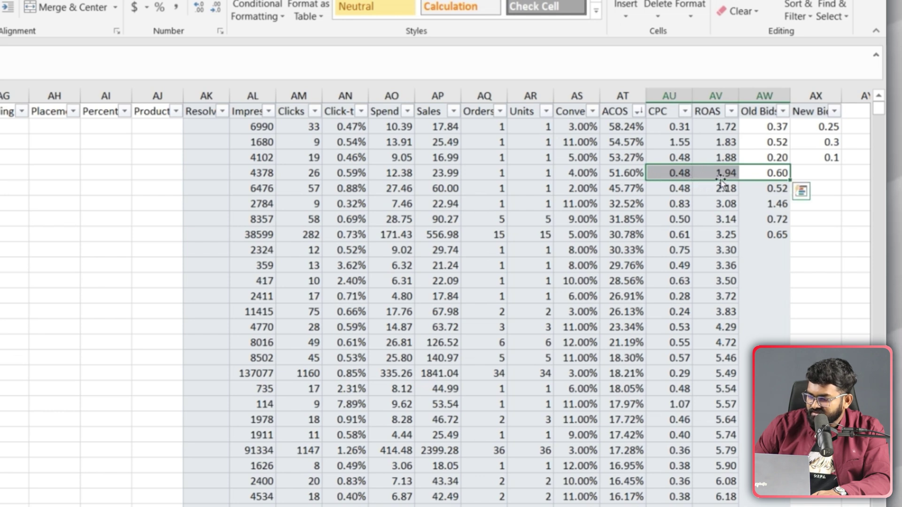
{"action": "left_click", "coordinate": [824, 172]}
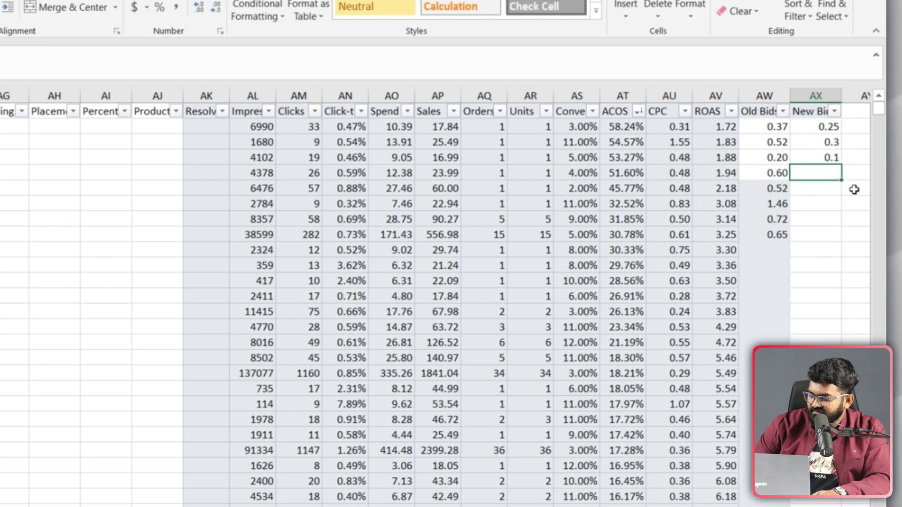
{"action": "type", "text": "0.35"}
{"action": "key", "text": "Return"}
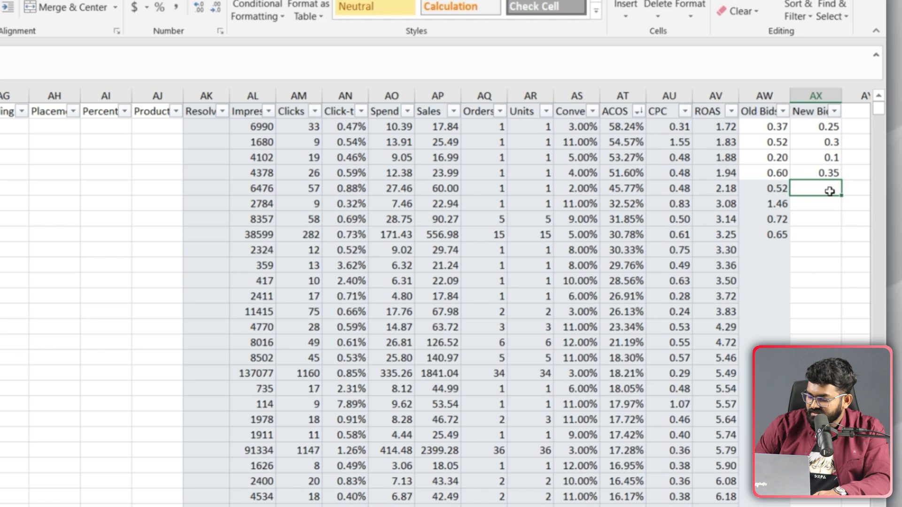
{"action": "type", "text": "0.30"}
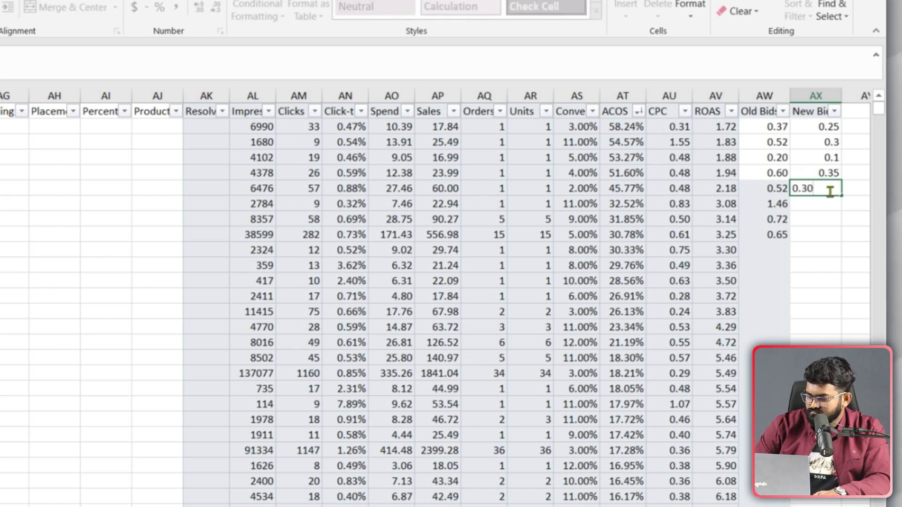
{"action": "key", "text": "Return"}
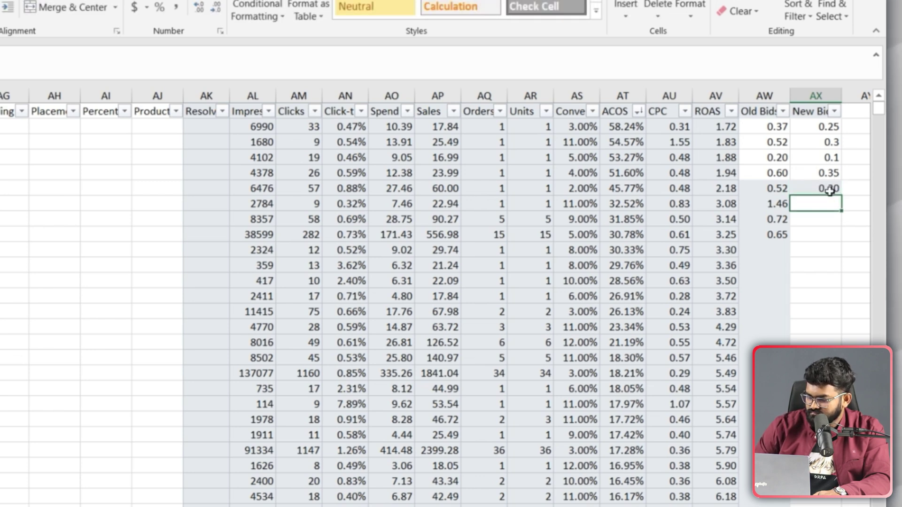
{"action": "type", "text": "0."}
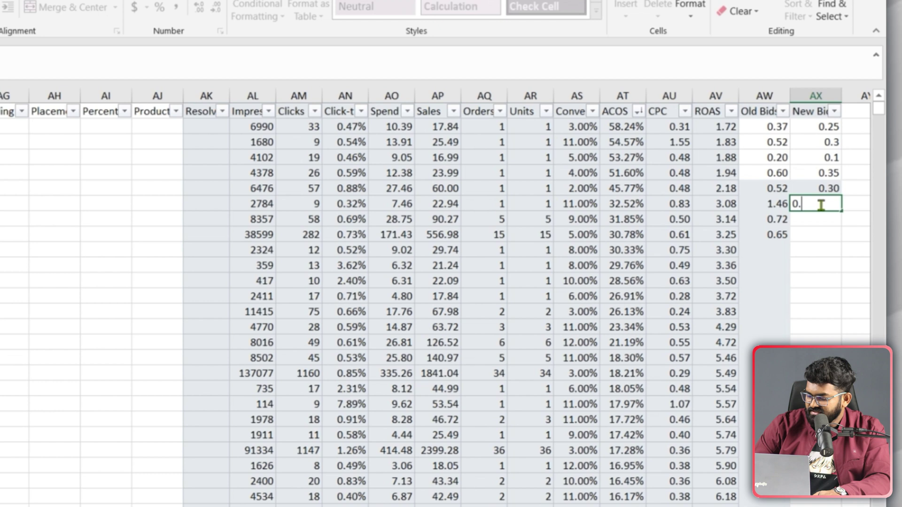
{"action": "type", "text": "70"}
{"action": "key", "text": "Return"}
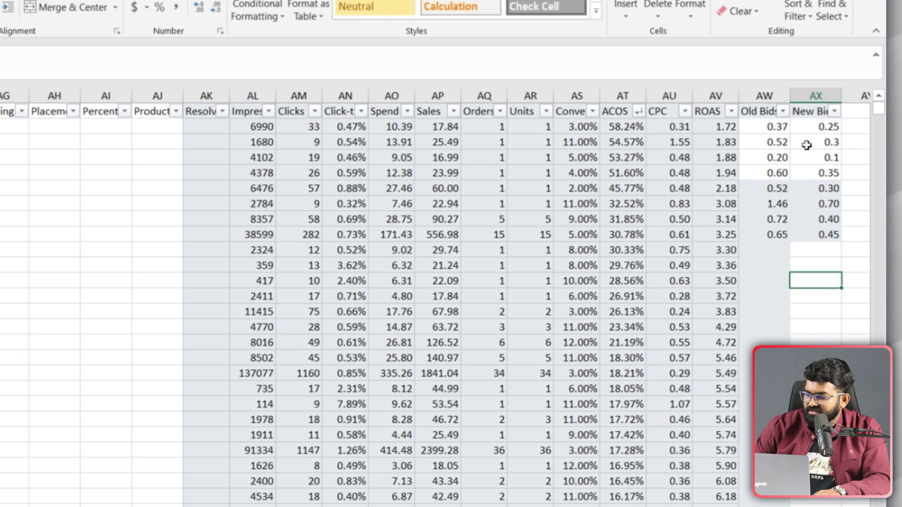
{"action": "left_click", "coordinate": [780, 127]}
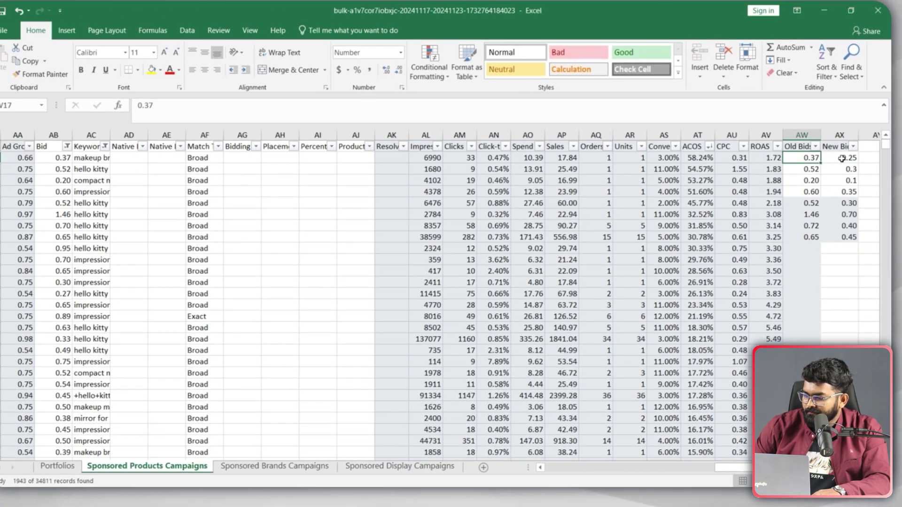
- Highlight the eight high-ACOS keywords' Old and New Bids in yellow
{"action": "left_click_drag", "start_coordinate": [806, 158], "coordinate": [852, 241]}
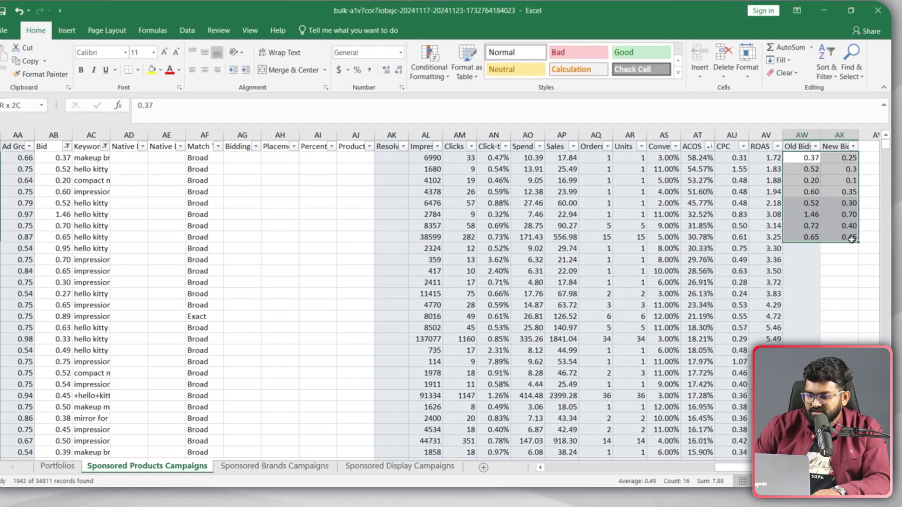
{"action": "left_click", "coordinate": [151, 69]}
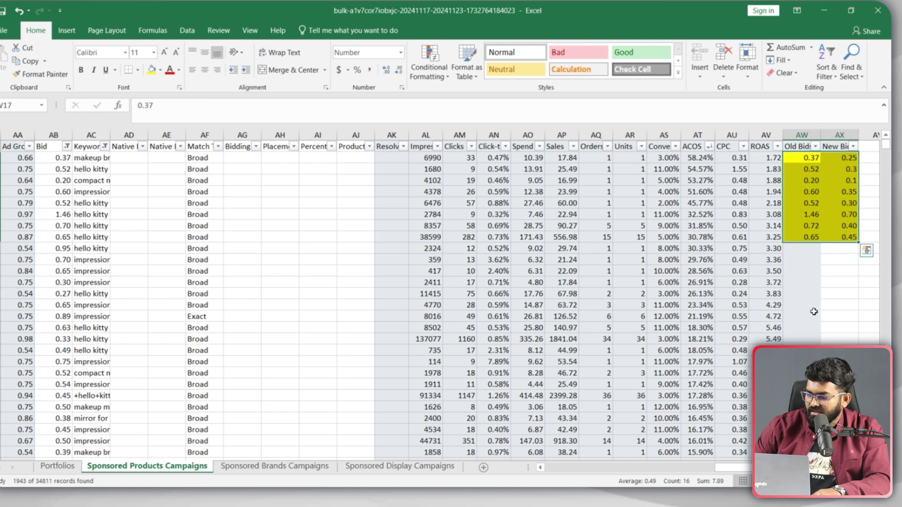
{"action": "left_click", "coordinate": [802, 271]}
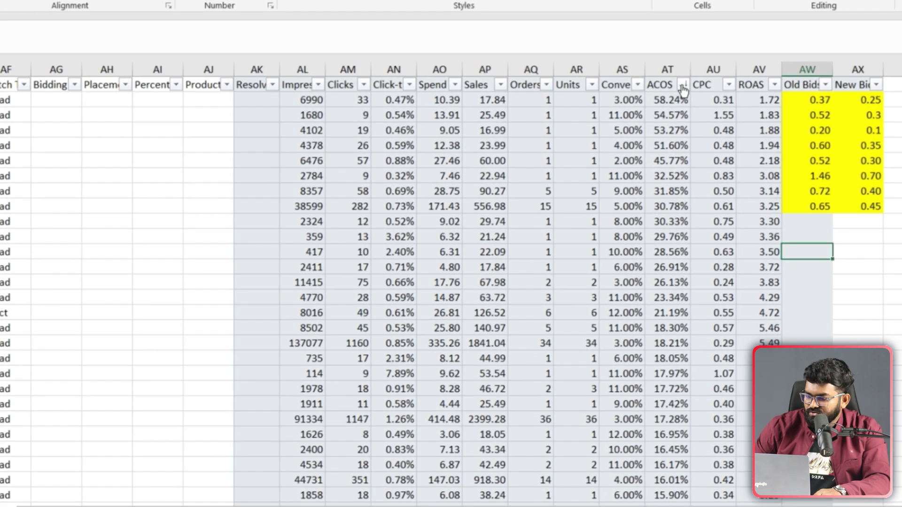
- Apply an ACOS 'Less Than 20%' number filter
{"action": "left_click", "coordinate": [682, 86]}
{"action": "mouse_move", "coordinate": [528, 199]}
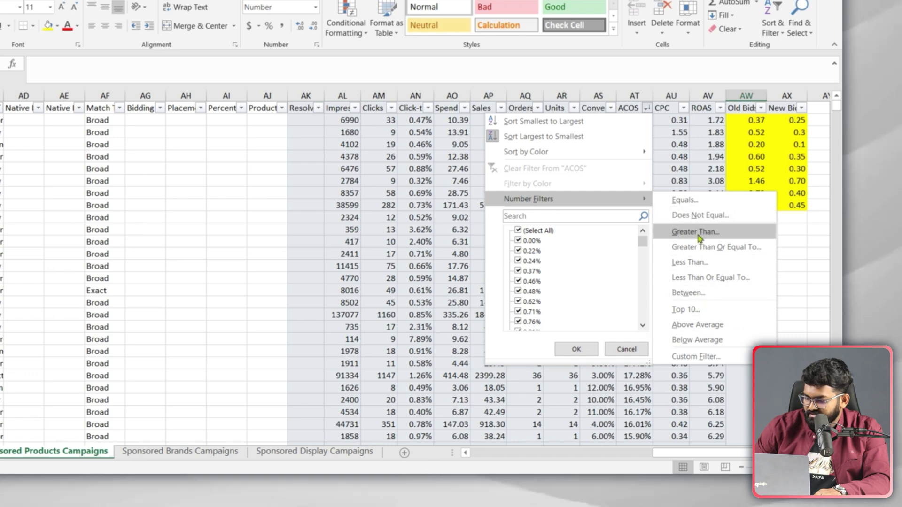
{"action": "left_click", "coordinate": [709, 266]}
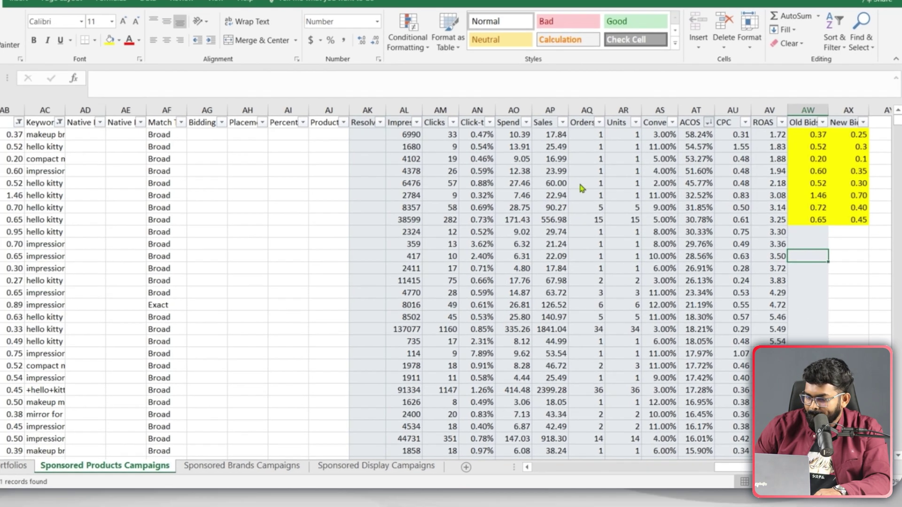
{"action": "type", "text": "20%"}
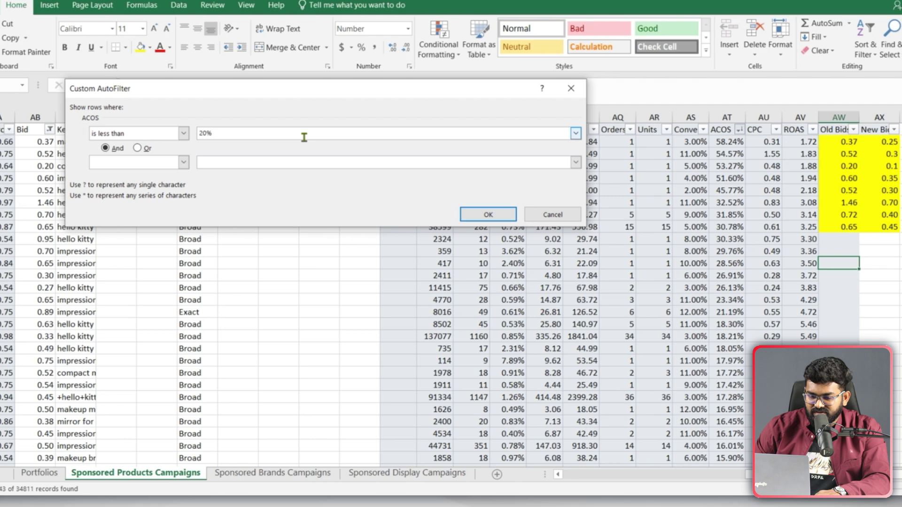
{"action": "left_click", "coordinate": [487, 214]}
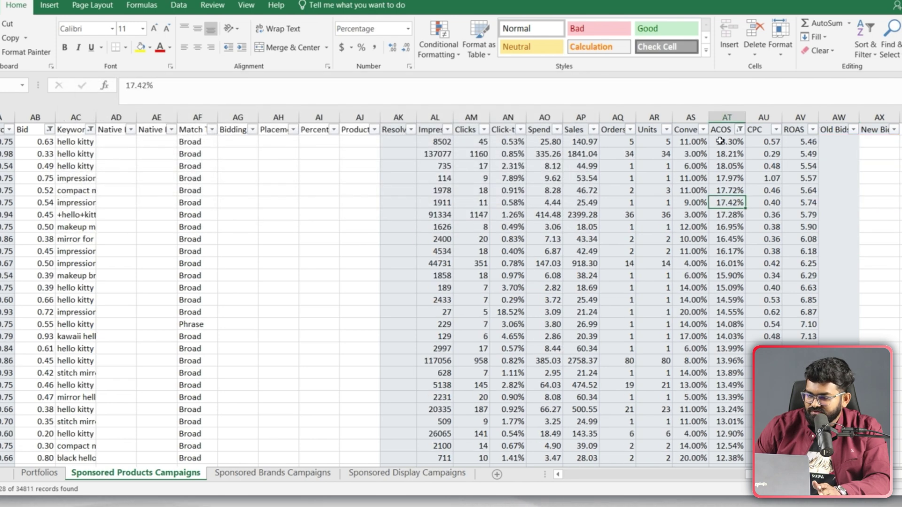
- Copy the visible Bid column values into the Old Bid column starting at AW197
{"action": "left_click", "coordinate": [41, 142]}
{"action": "key", "text": "ctrl+shift+Down"}
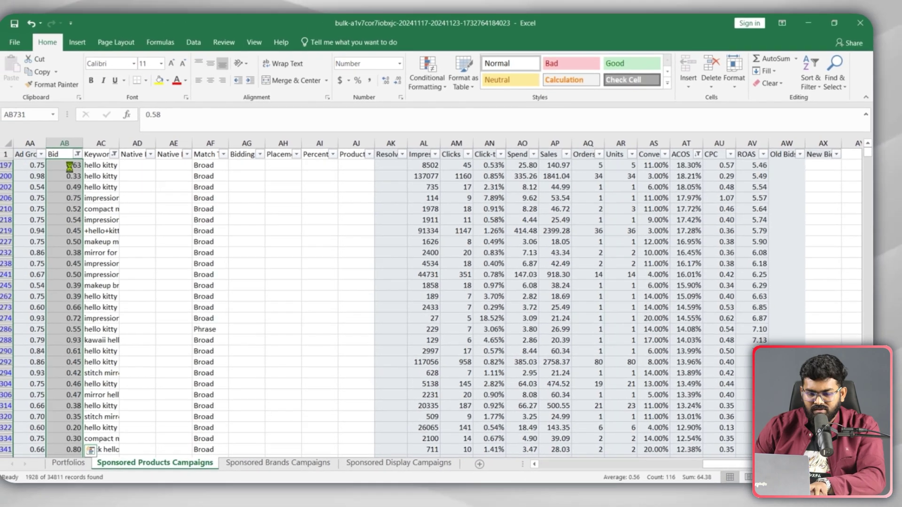
{"action": "key", "text": "ctrl+c"}
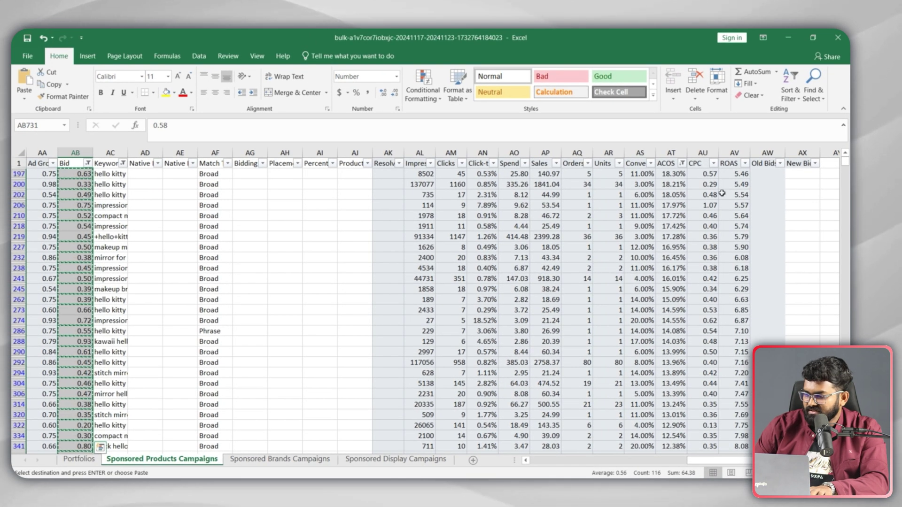
{"action": "left_click", "coordinate": [768, 173]}
{"action": "key", "text": "ctrl+v"}
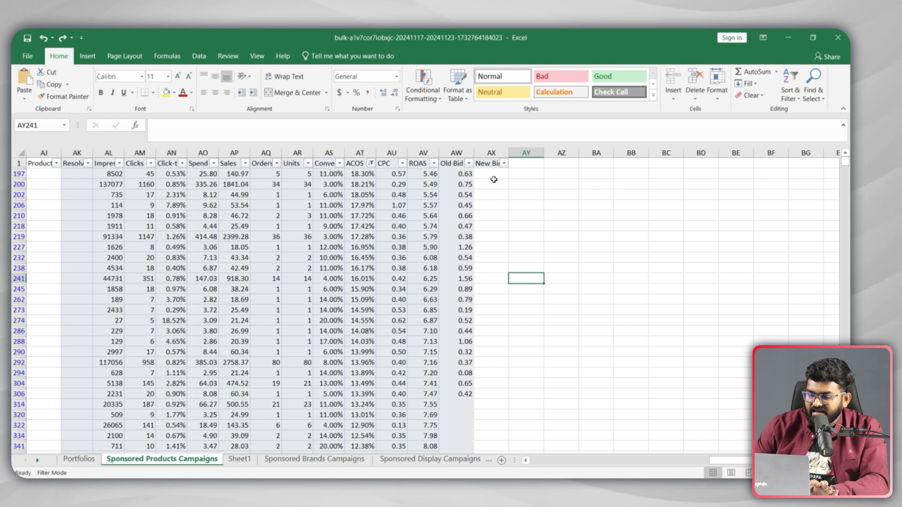
{"action": "left_click", "coordinate": [494, 215]}
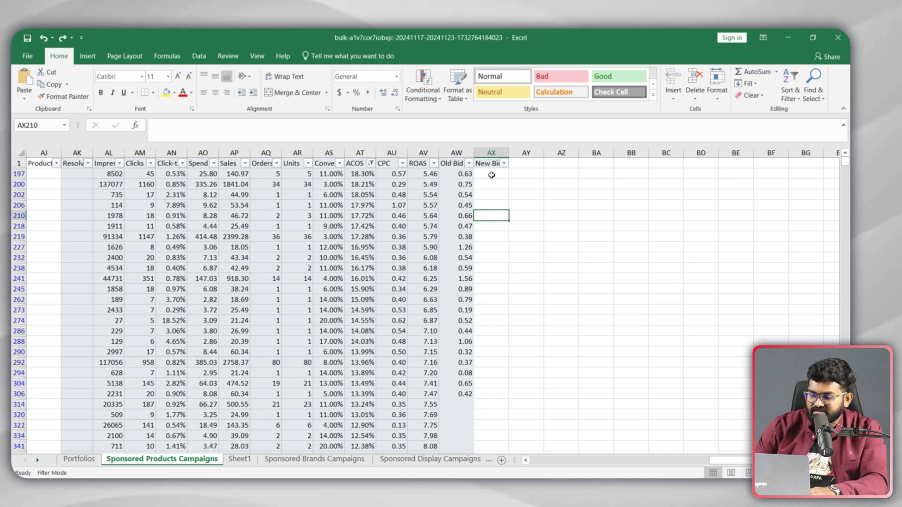
{"action": "left_click", "coordinate": [494, 174]}
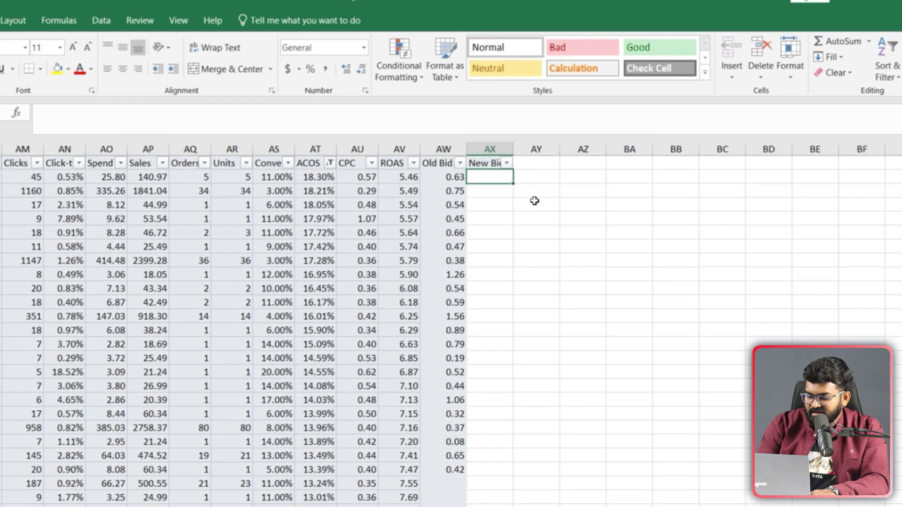
- Enter =AW197+0.15 in the first New Bid cell and fill it down the column
{"action": "type", "text": "="}
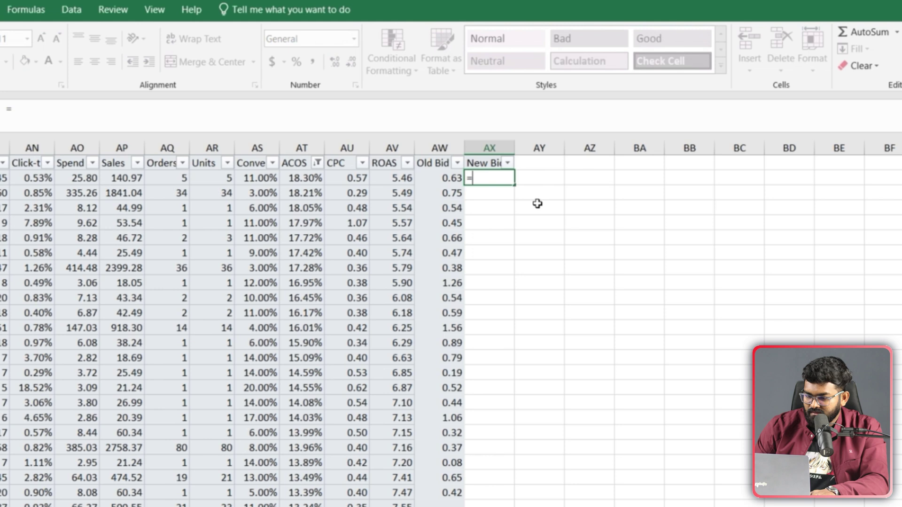
{"action": "left_click", "coordinate": [446, 176]}
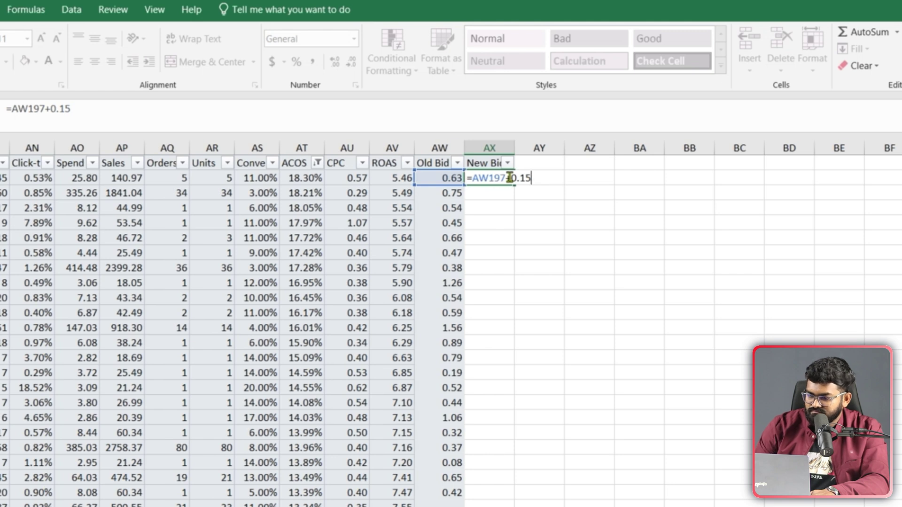
{"action": "key", "text": "Return"}
{"action": "left_click", "coordinate": [500, 177]}
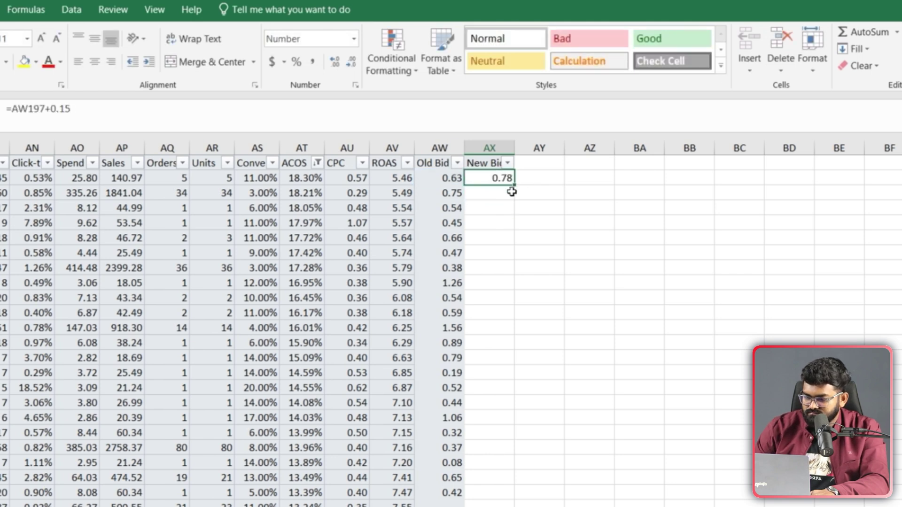
{"action": "left_click_drag", "start_coordinate": [511, 480], "coordinate": [511, 489]}
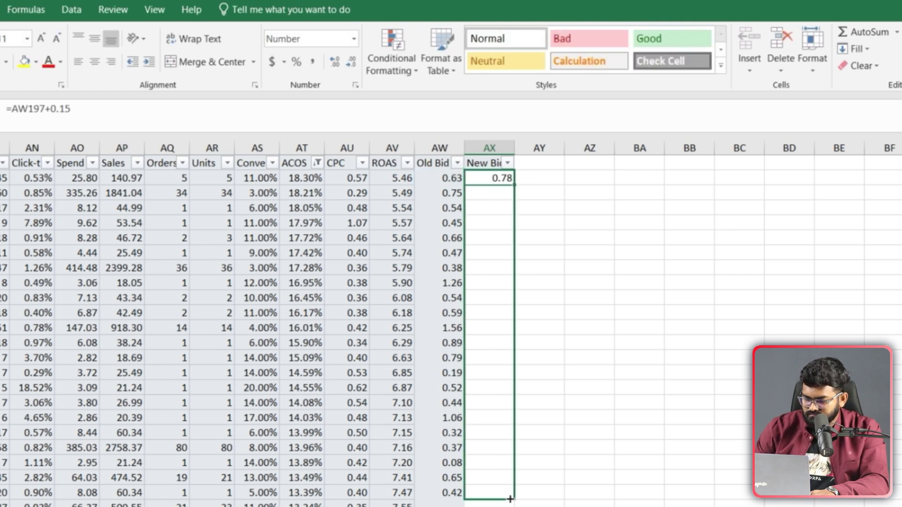
{"action": "left_click", "coordinate": [590, 337]}
- Highlight the Old Bid and New Bid values in yellow
{"action": "left_click", "coordinate": [430, 177]}
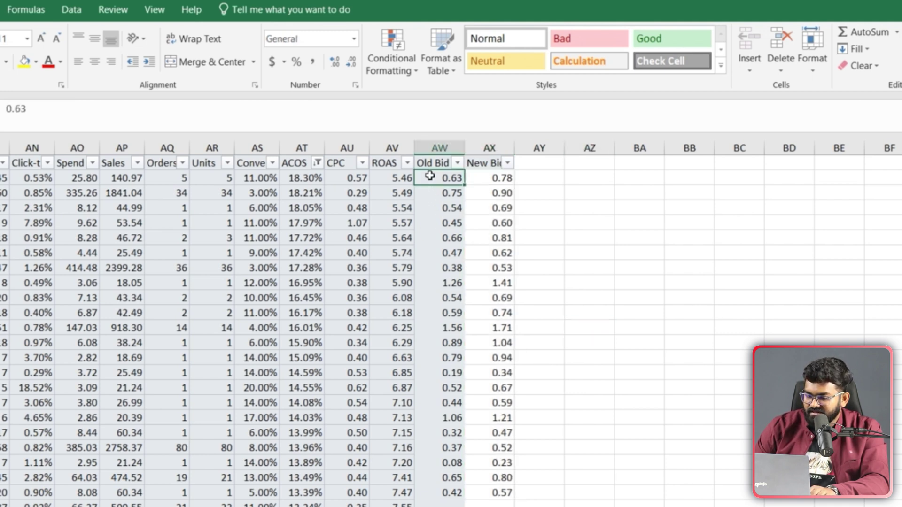
{"action": "left_click_drag", "start_coordinate": [430, 176], "coordinate": [511, 491]}
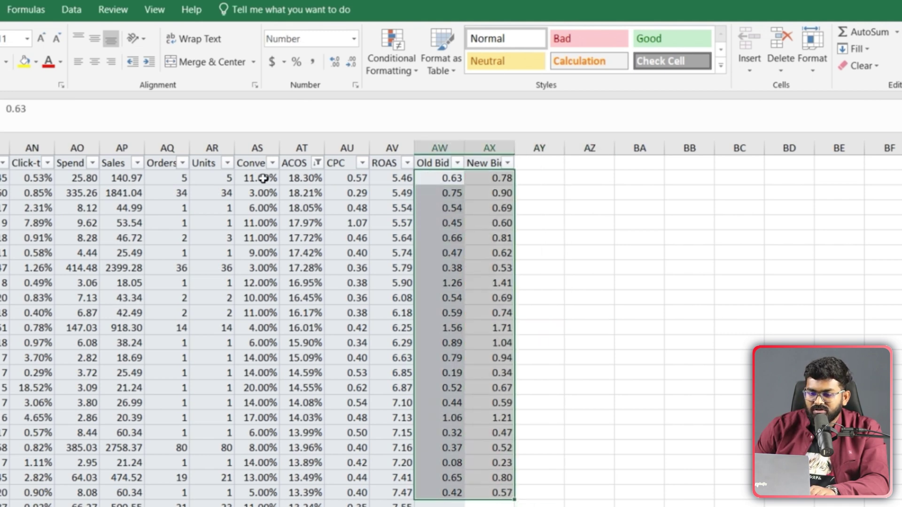
{"action": "left_click", "coordinate": [25, 62]}
{"action": "left_click", "coordinate": [559, 282]}
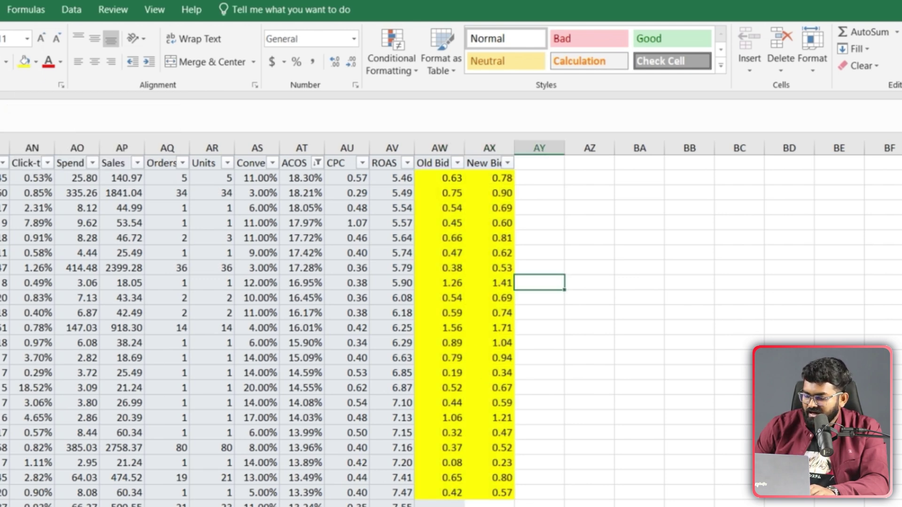
- Filter the Sales column to show only rows with 0.00 sales
{"action": "scroll", "coordinate": [750, 382], "scroll_direction": "left", "scroll_amount": 5}
{"action": "scroll", "coordinate": [750, 382], "scroll_direction": "left", "scroll_amount": 4}
{"action": "scroll", "coordinate": [749, 382], "scroll_direction": "left", "scroll_amount": 1}
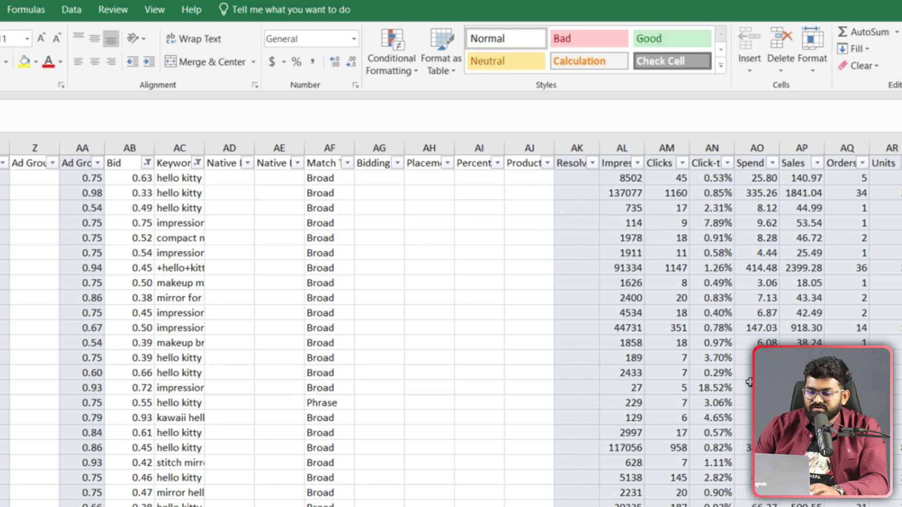
{"action": "scroll", "coordinate": [581, 177], "scroll_direction": "right", "scroll_amount": 3}
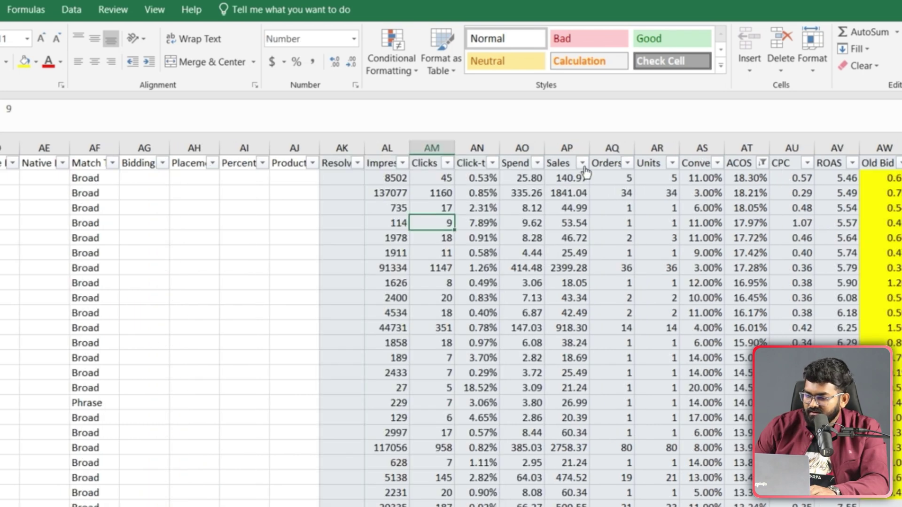
{"action": "left_click", "coordinate": [582, 163]}
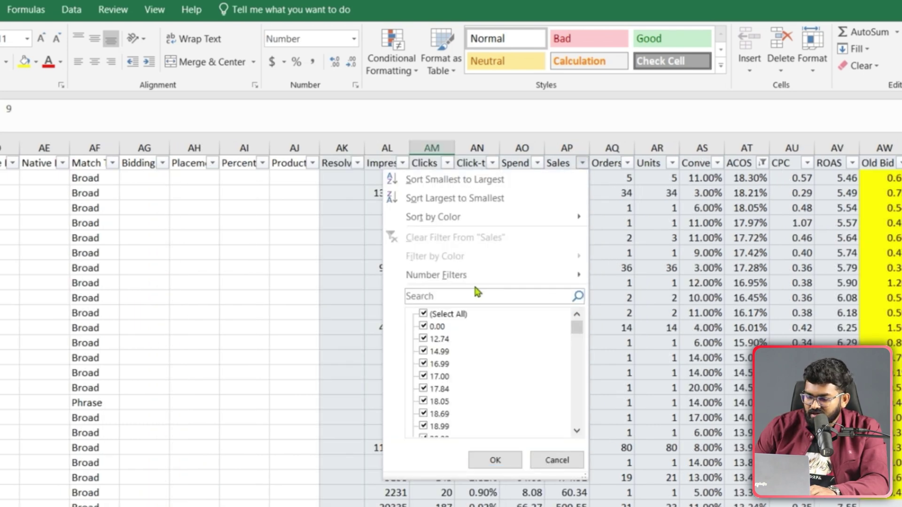
{"action": "left_click", "coordinate": [442, 314]}
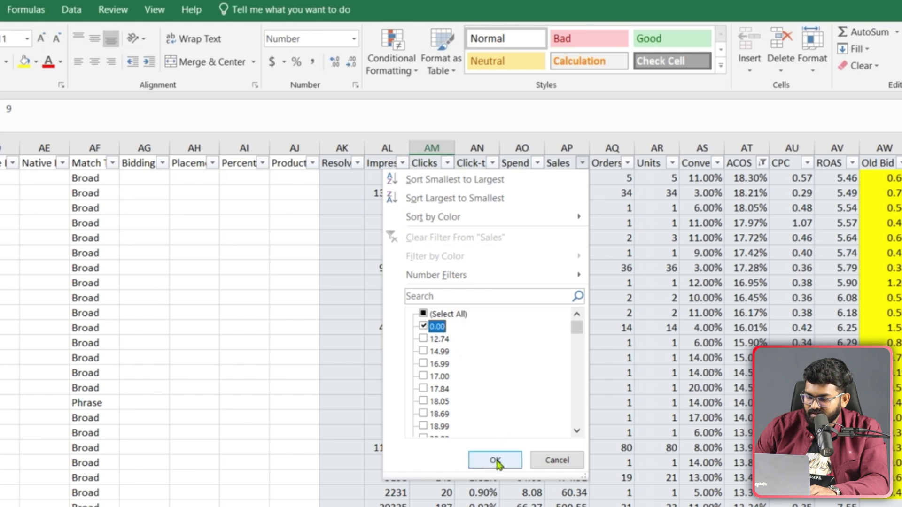
{"action": "left_click", "coordinate": [495, 460]}
{"action": "left_click", "coordinate": [562, 253]}
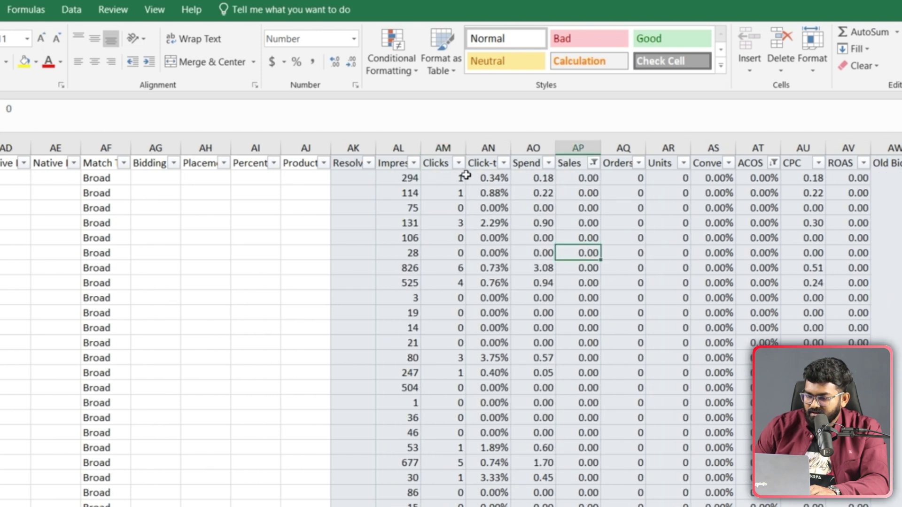
- Sort Clicks from largest to smallest and select the highest-click zero-sales keywords
{"action": "left_click", "coordinate": [459, 164]}
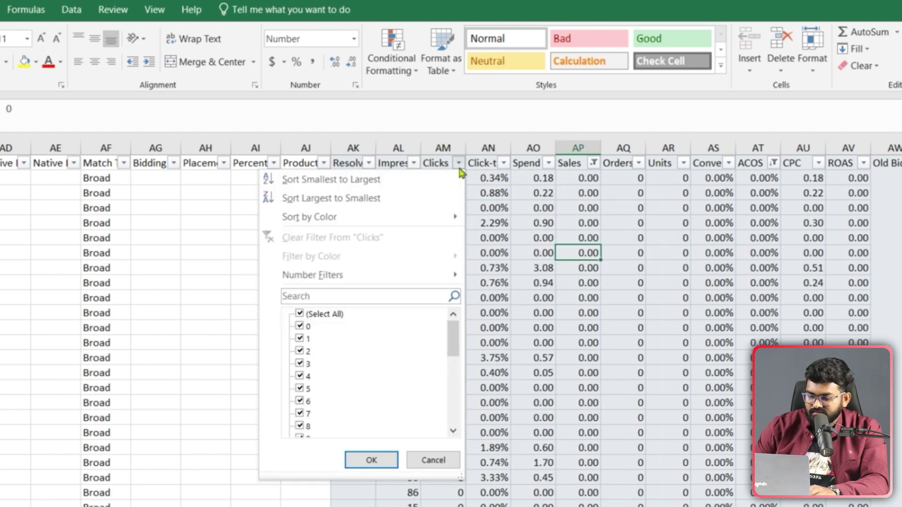
{"action": "left_click", "coordinate": [350, 199]}
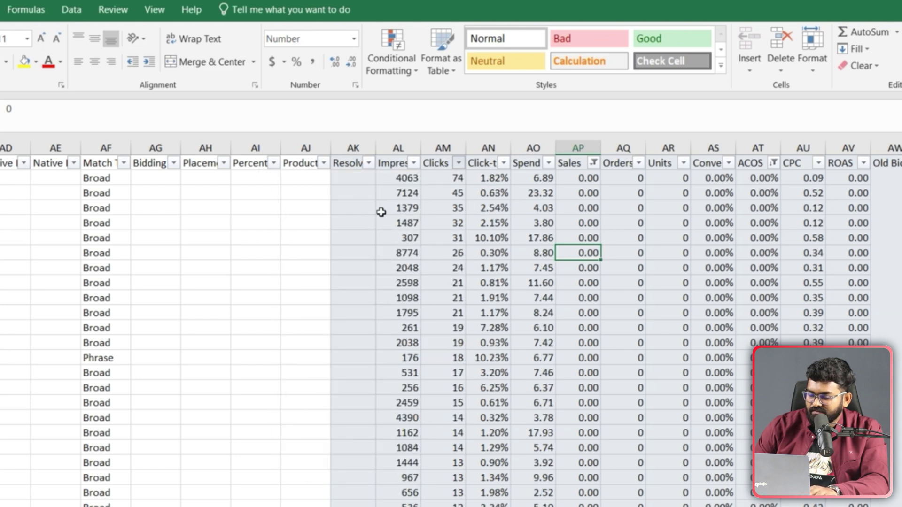
{"action": "key", "text": "Right"}
{"action": "key", "text": "Down"}
{"action": "key", "text": "Down"}
{"action": "key", "text": "Down"}
{"action": "left_click_drag", "start_coordinate": [438, 181], "coordinate": [437, 276]}
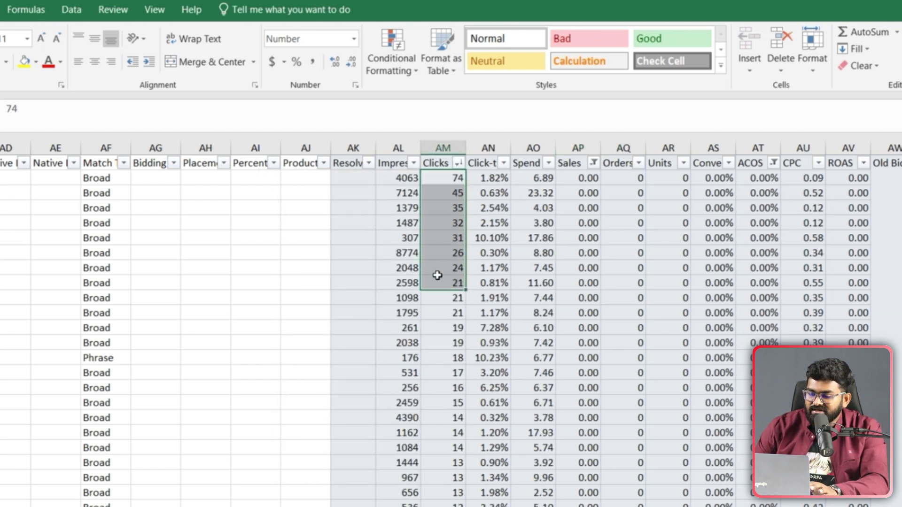
{"action": "mouse_move", "coordinate": [438, 276]}
{"action": "left_mouse_down"}
{"action": "mouse_move", "coordinate": [446, 316]}
{"action": "mouse_move", "coordinate": [111, 257]}
{"action": "left_mouse_up"}
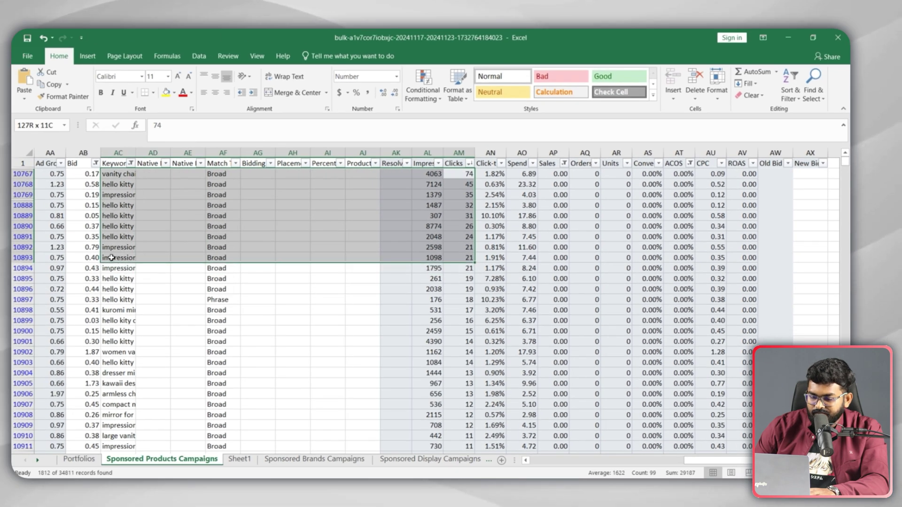
- Copy the top zero-sales keywords' bids from column AB into Old Bid at AW10767
{"action": "left_click_drag", "start_coordinate": [83, 173], "coordinate": [83, 268]}
{"action": "key", "text": "ctrl+c"}
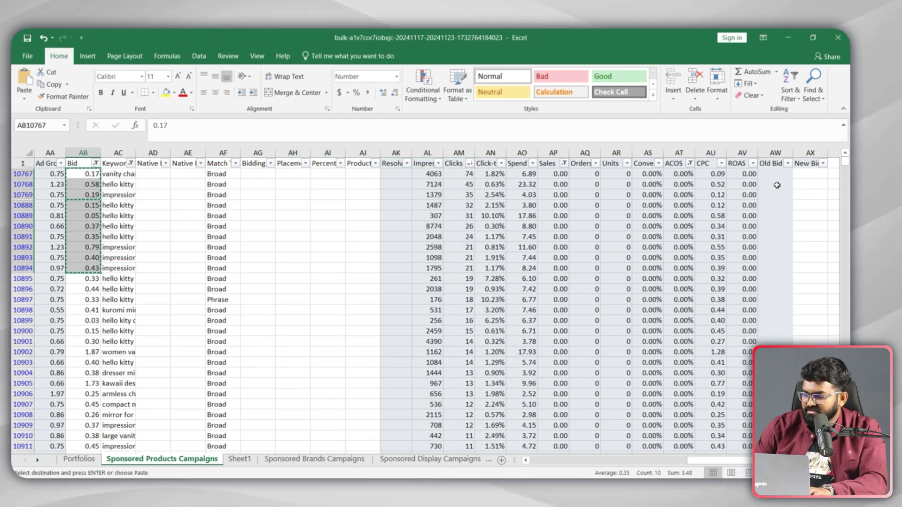
{"action": "left_click", "coordinate": [776, 174]}
{"action": "key", "text": "ctrl+v"}
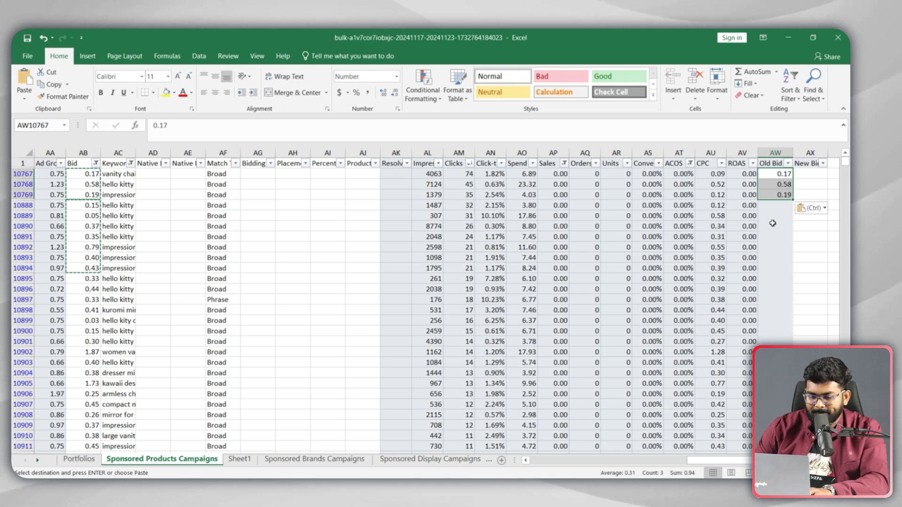
{"action": "left_click", "coordinate": [810, 226]}
{"action": "left_click", "coordinate": [779, 185]}
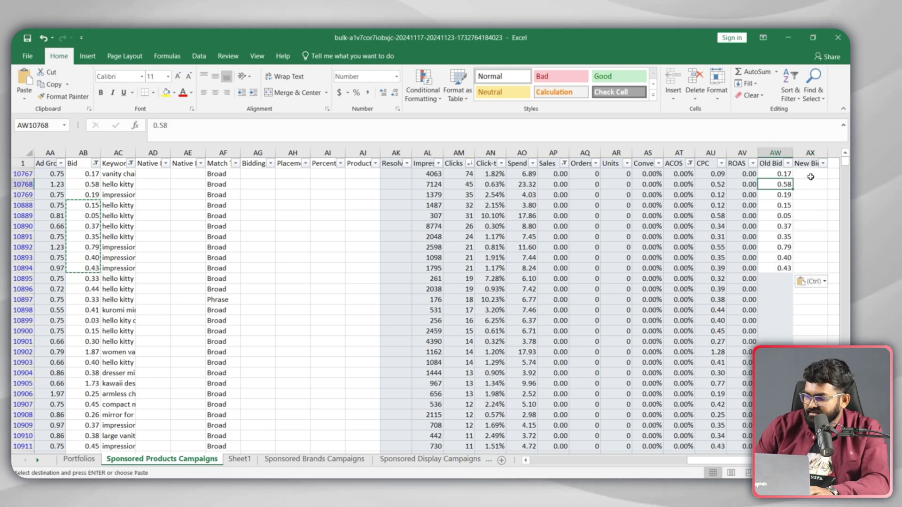
- Enter lowered New Bids (0.05, 0.4 … 0.3) for the ten zero-sales keywords and select their bid columns
{"action": "left_click", "coordinate": [810, 176]}
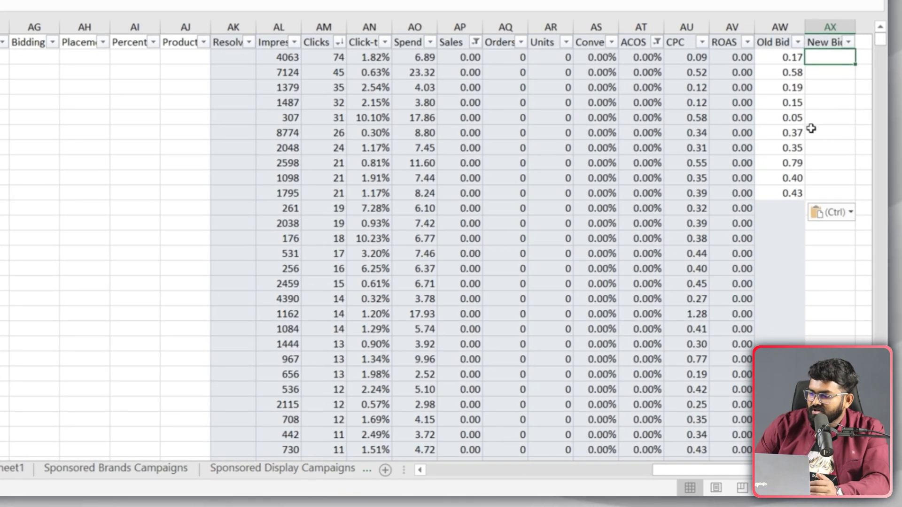
{"action": "left_click", "coordinate": [702, 61]}
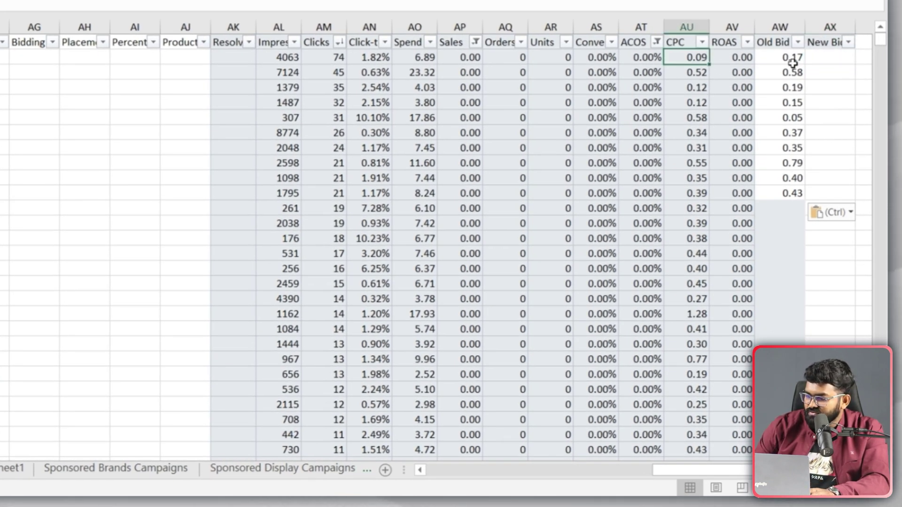
{"action": "left_click", "coordinate": [793, 59]}
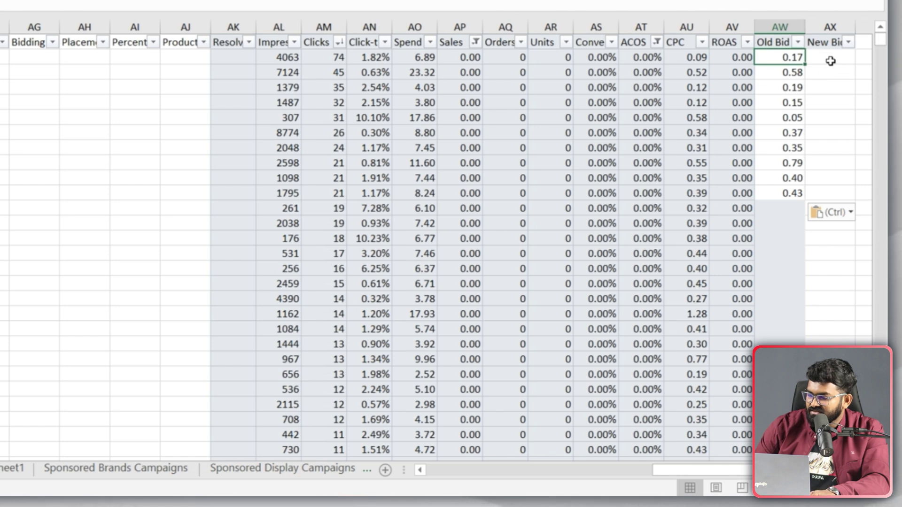
{"action": "key", "text": "Right"}
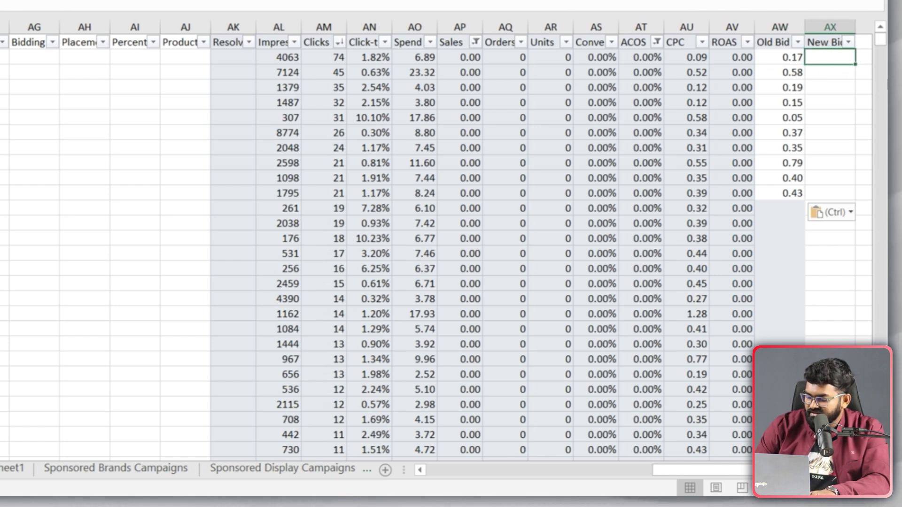
{"action": "type", "text": "0."}
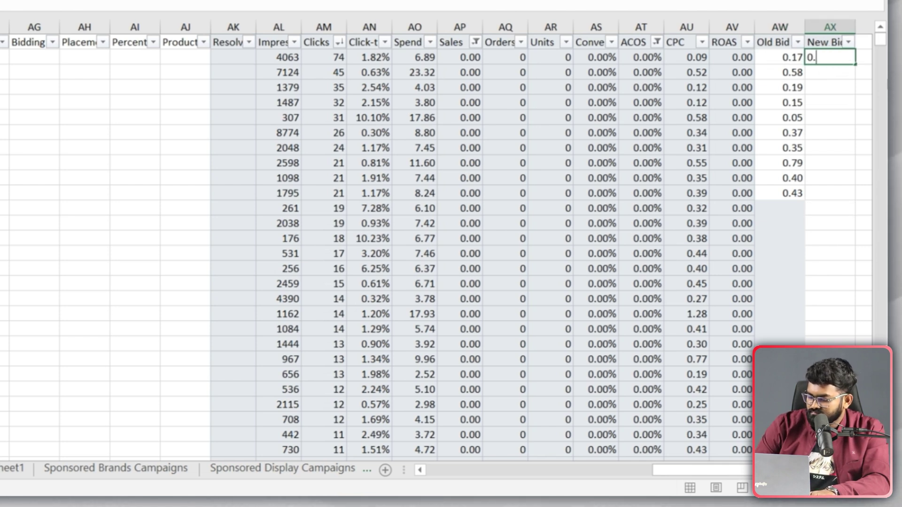
{"action": "type", "text": "05"}
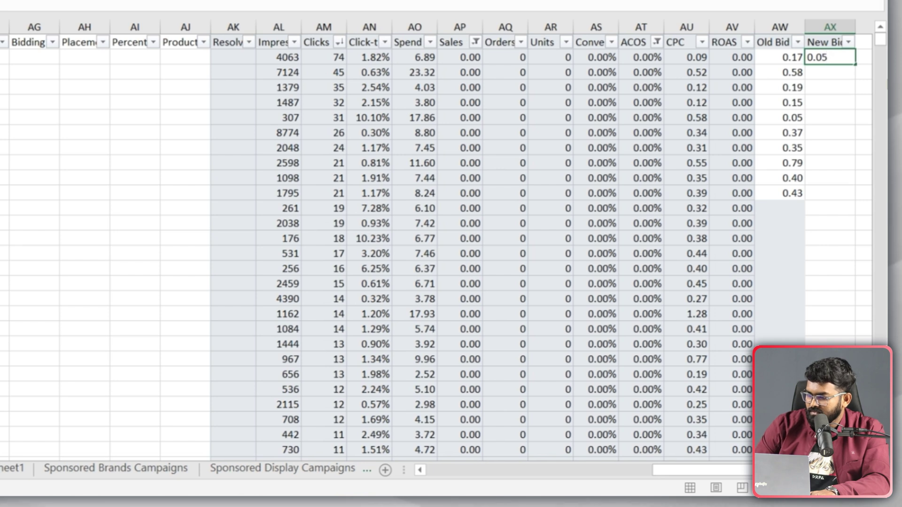
{"action": "key", "text": "Return"}
{"action": "type", "text": "0.4"}
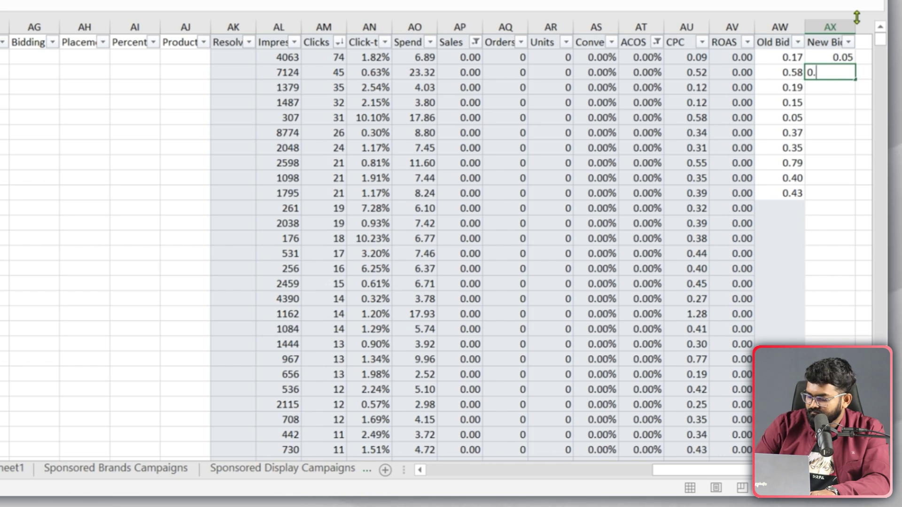
{"action": "key", "text": "Return"}
{"action": "type", "text": "0.1"}
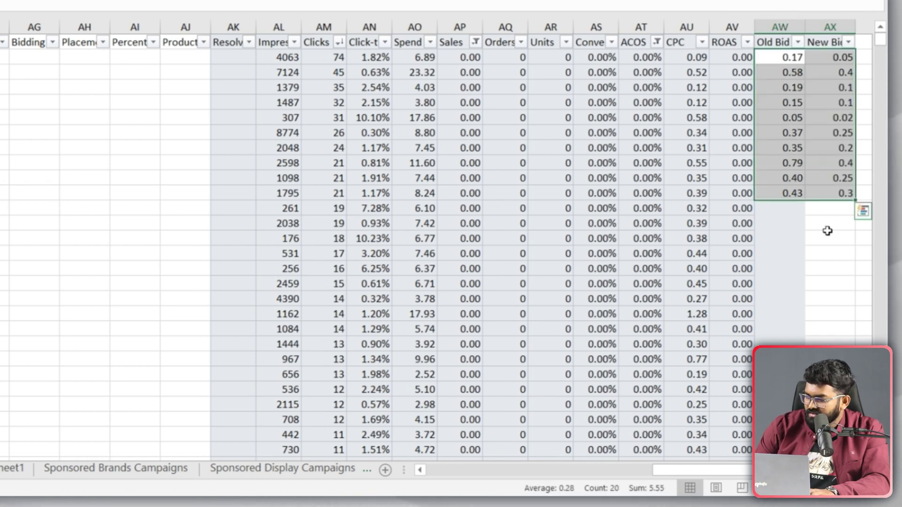
{"action": "left_click", "coordinate": [828, 237]}
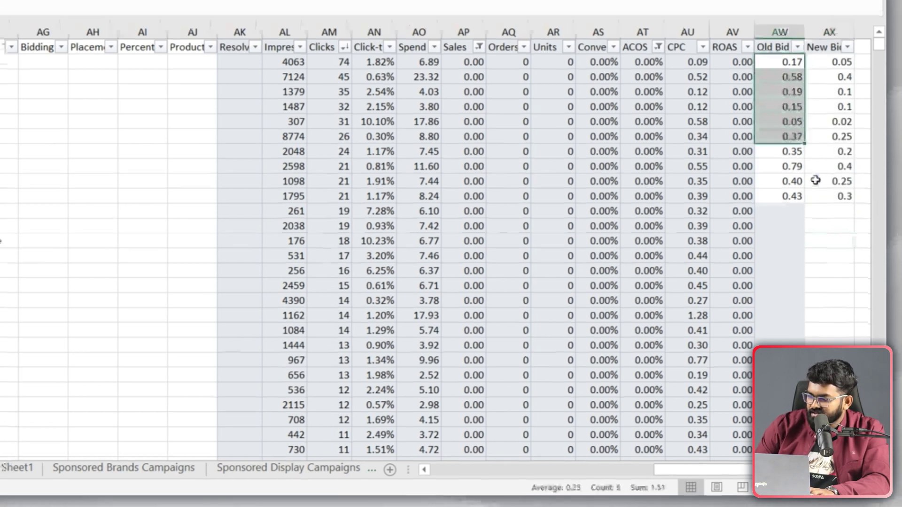
{"action": "left_click_drag", "start_coordinate": [775, 57], "coordinate": [841, 193]}
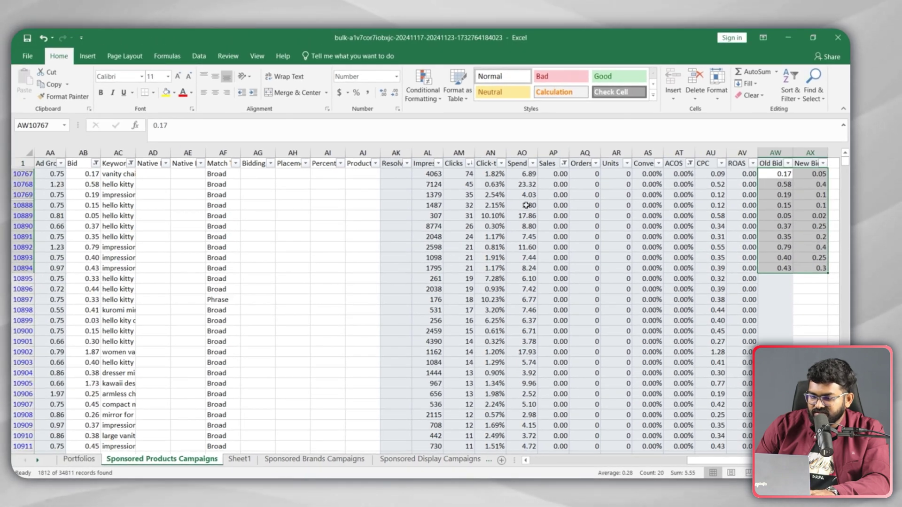
- Fill the ten keywords' Old Bid and New Bid cells with yellow
{"action": "left_click", "coordinate": [166, 93]}
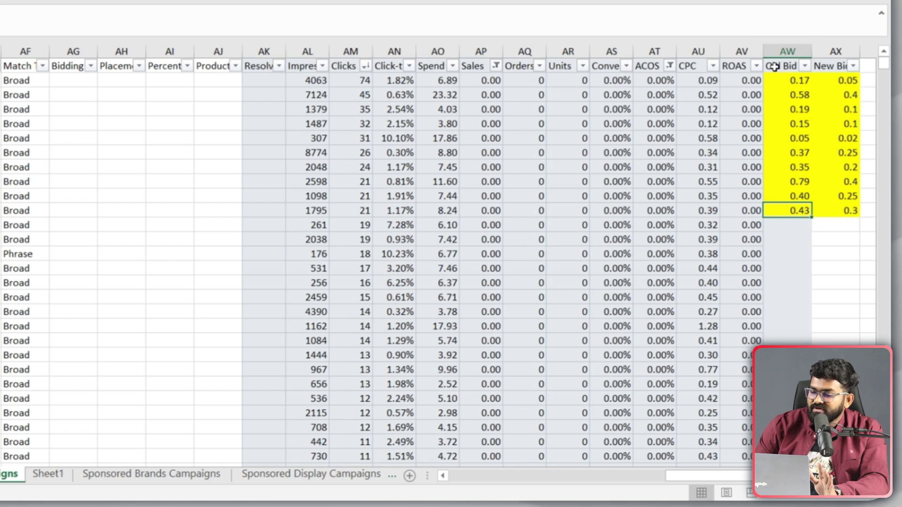
{"action": "left_click", "coordinate": [830, 66]}
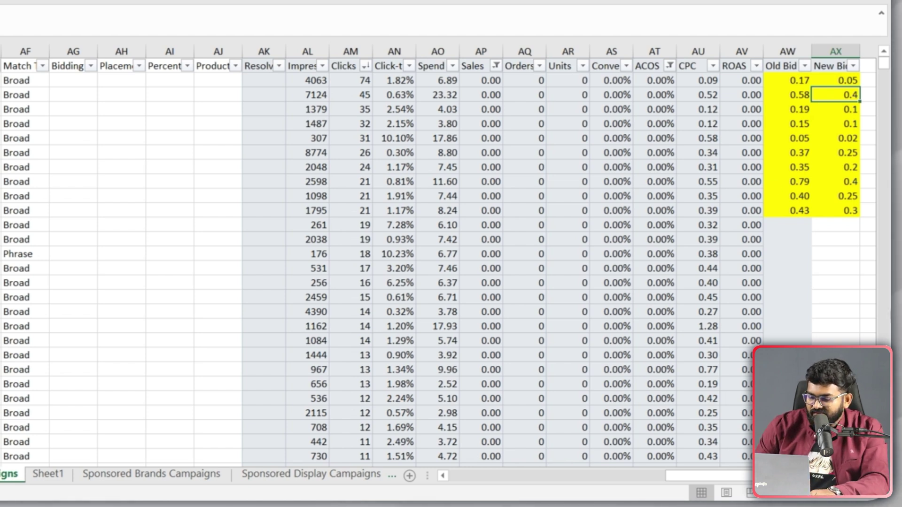
- Filter Old Bid to yellow cells and paste the New Bid values over the Bid column
{"action": "left_click", "coordinate": [787, 239]}
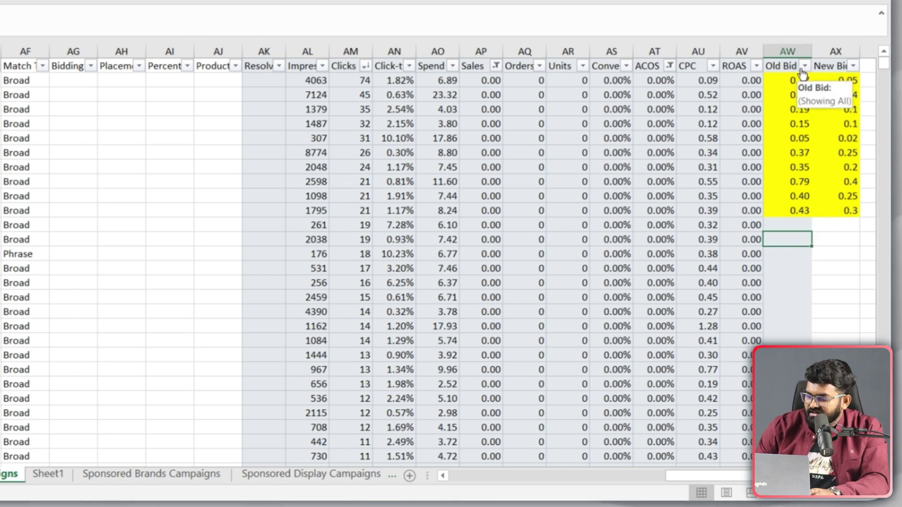
{"action": "left_click", "coordinate": [803, 67]}
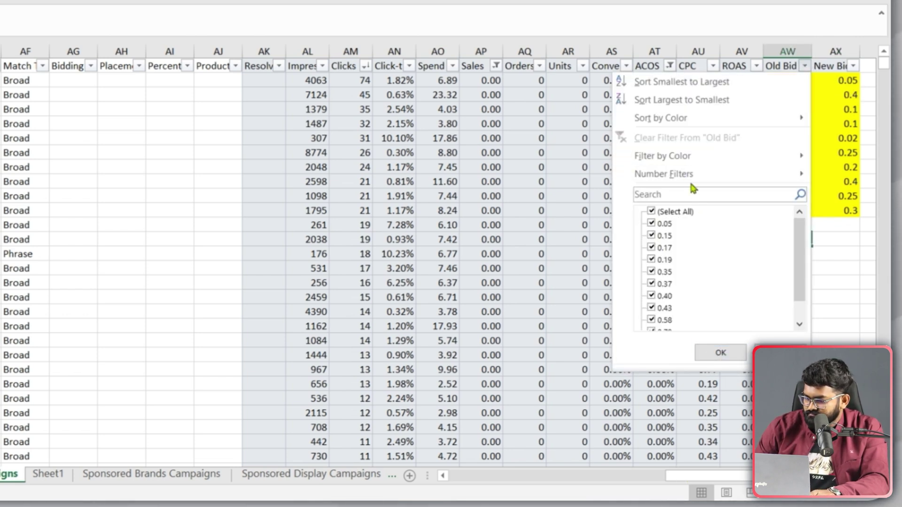
{"action": "mouse_move", "coordinate": [662, 156]}
{"action": "left_click", "coordinate": [579, 176]}
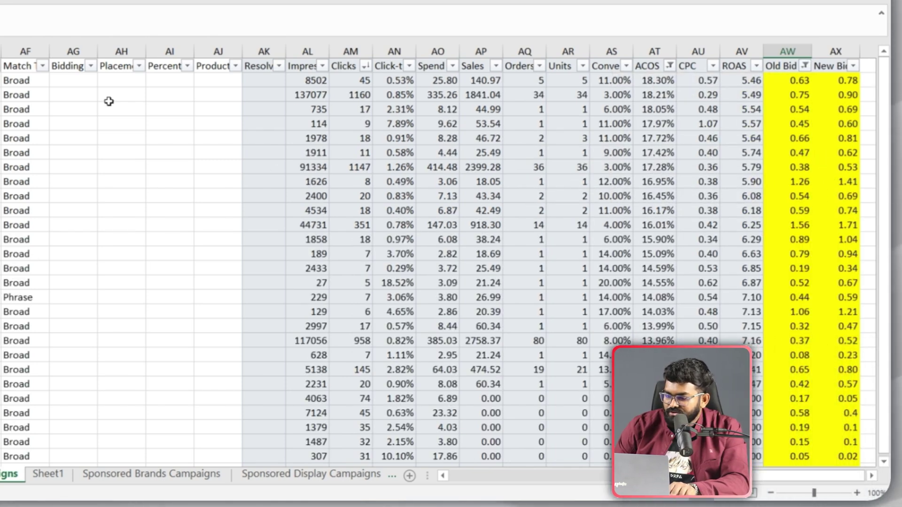
{"action": "mouse_move", "coordinate": [826, 84]}
{"action": "left_mouse_down"}
{"action": "mouse_move", "coordinate": [846, 484]}
{"action": "mouse_move", "coordinate": [842, 456]}
{"action": "left_mouse_up"}
{"action": "key", "text": "ctrl+c"}
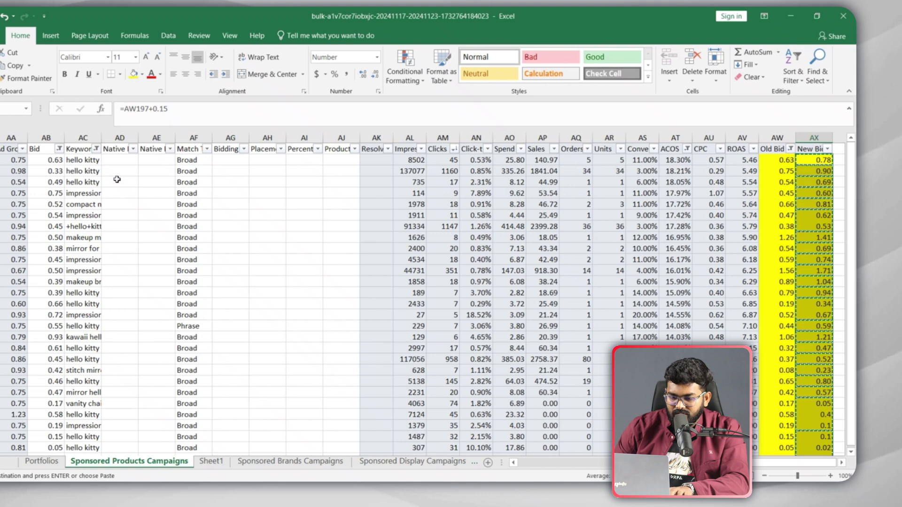
{"action": "left_click", "coordinate": [87, 173]}
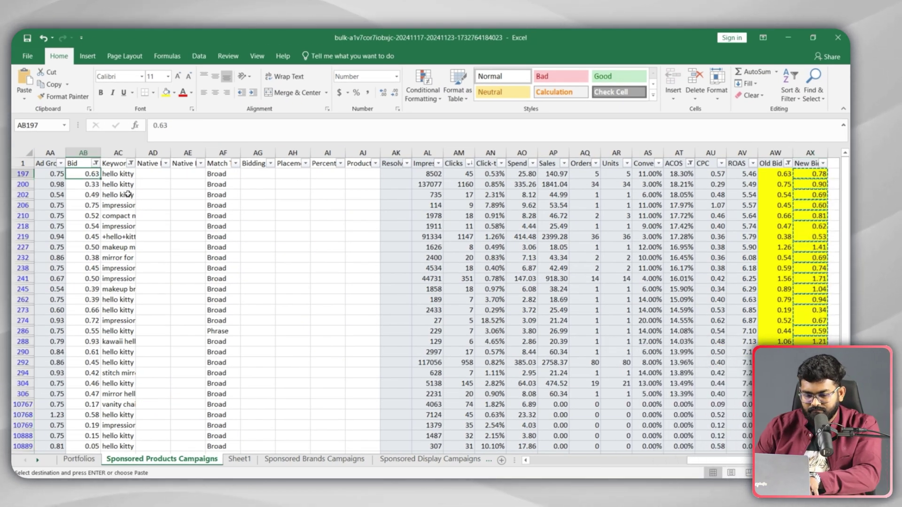
{"action": "key", "text": "ctrl+v"}
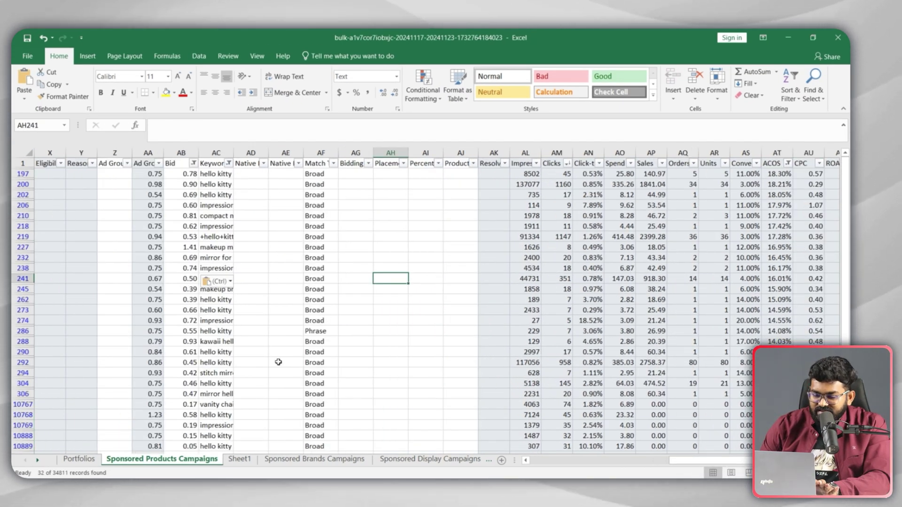
- Fill 'Update' into the Operation column for every filtered keyword row
{"action": "left_click_drag", "start_coordinate": [682, 460], "coordinate": [541, 467]}
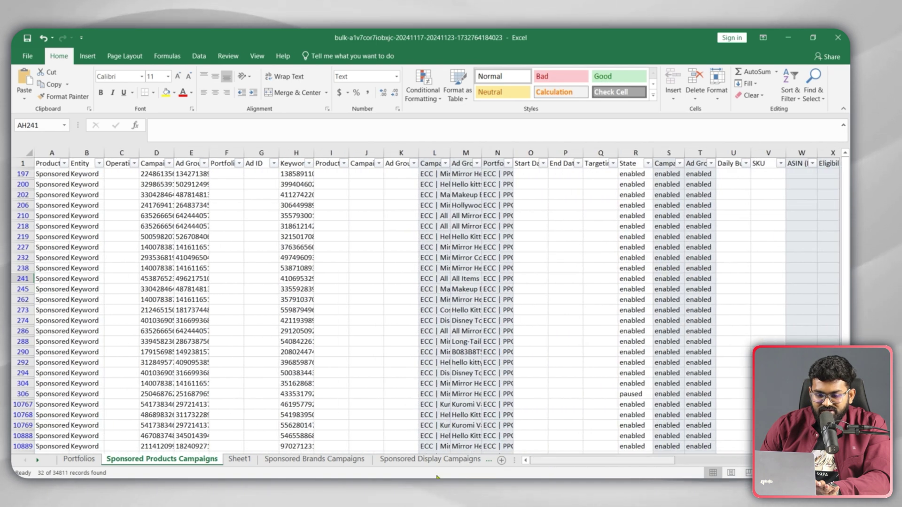
{"action": "left_click", "coordinate": [116, 164]}
{"action": "key", "text": "ctrl+shift+Down"}
{"action": "key", "text": "F4"}
{"action": "left_click", "coordinate": [117, 184]}
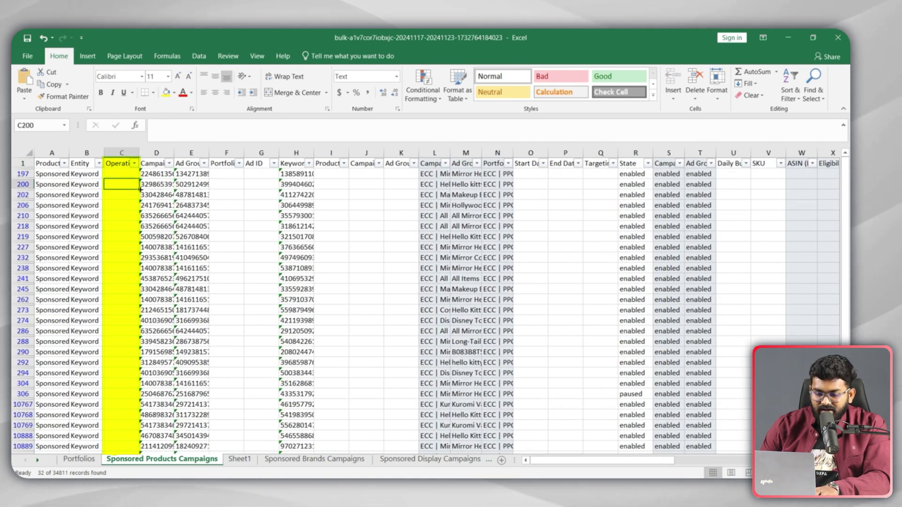
{"action": "left_click", "coordinate": [124, 174], "text": "ctrl"}
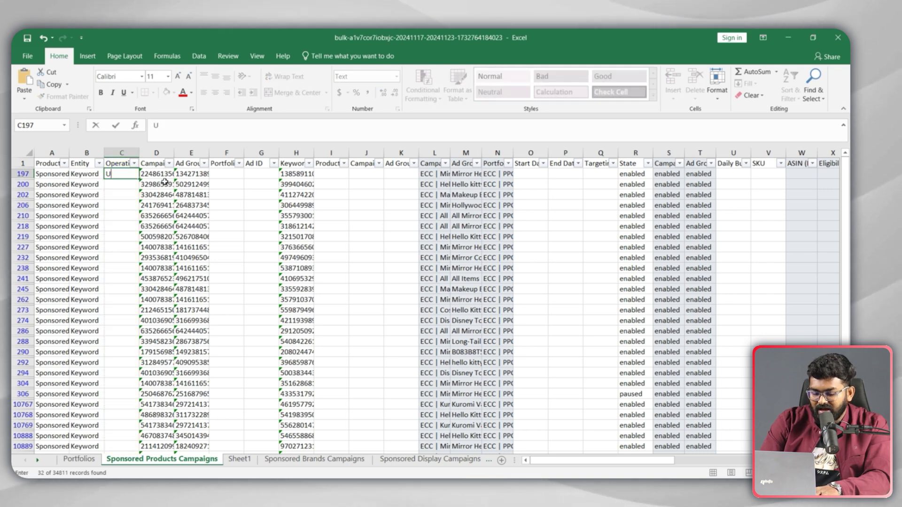
{"action": "type", "text": "Update"}
{"action": "key", "text": "ctrl+Return"}
{"action": "left_click", "coordinate": [365, 237]}
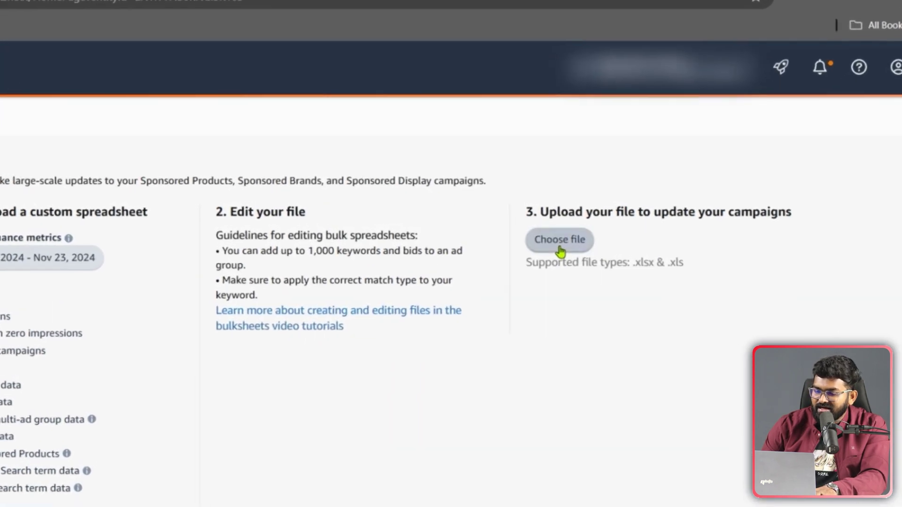
- Choose the edited bulk sheet on Bulk operations, then switch to Campaign manager
{"action": "left_click", "coordinate": [574, 252]}
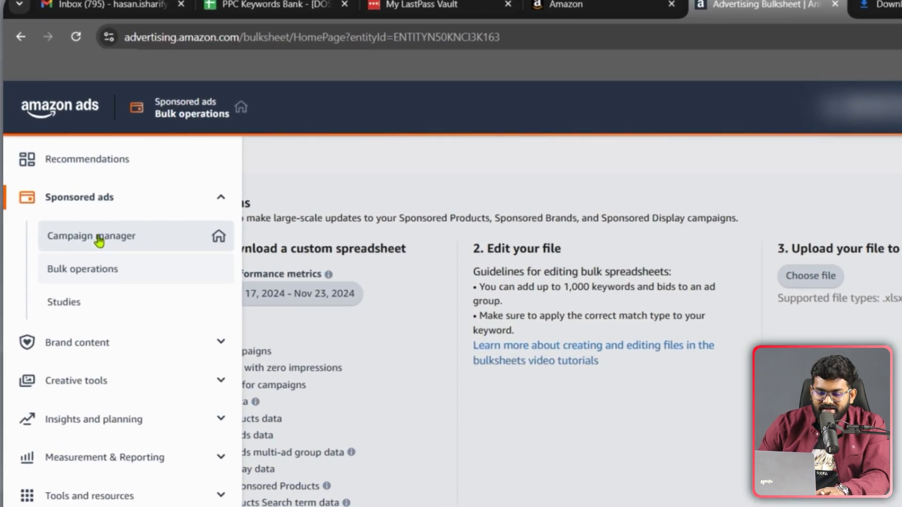
{"action": "left_click", "coordinate": [90, 214]}
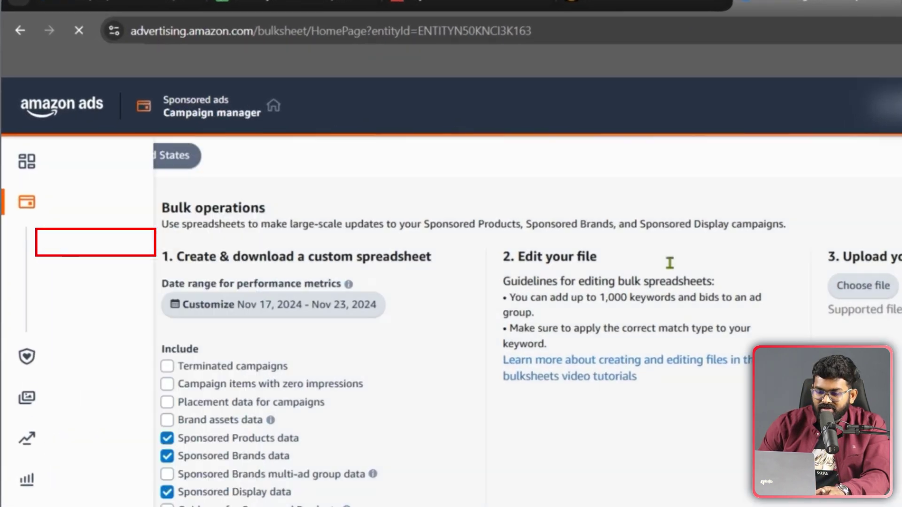